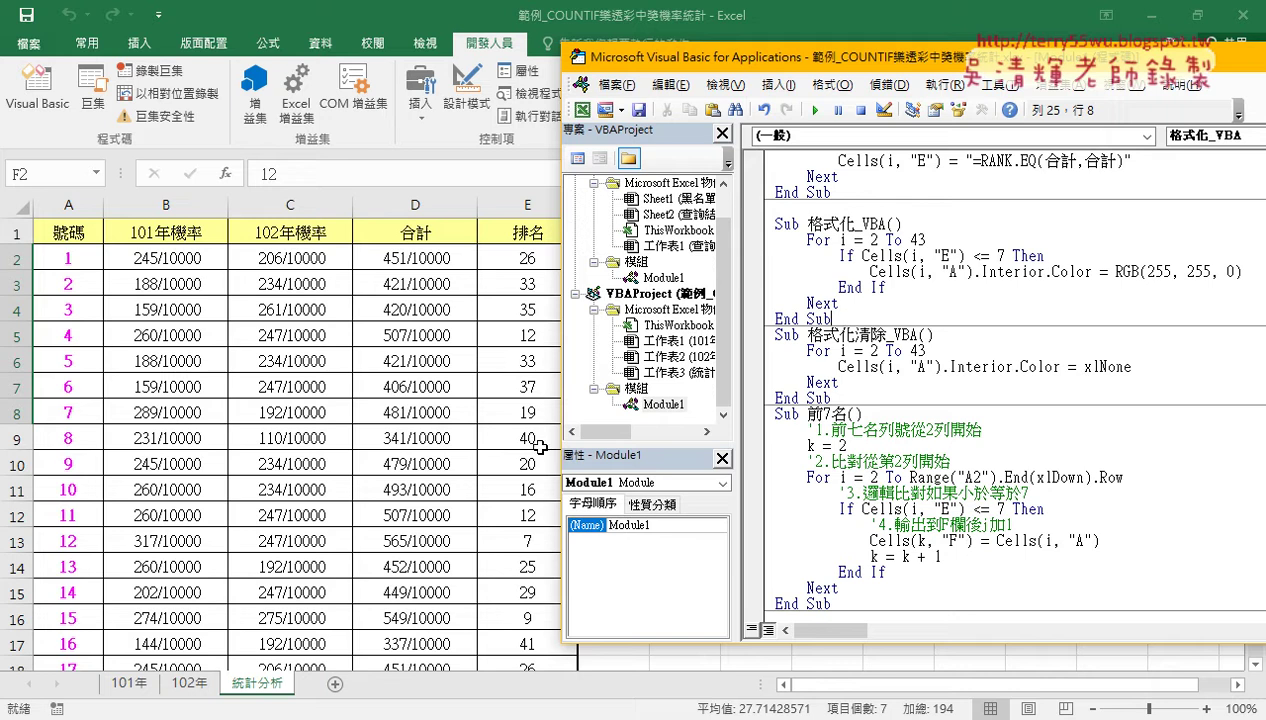
Clear F2:F8 with 前7名清除, then open the 前7名 button's assigned macro in the VBA editor.
left_click(461, 428)
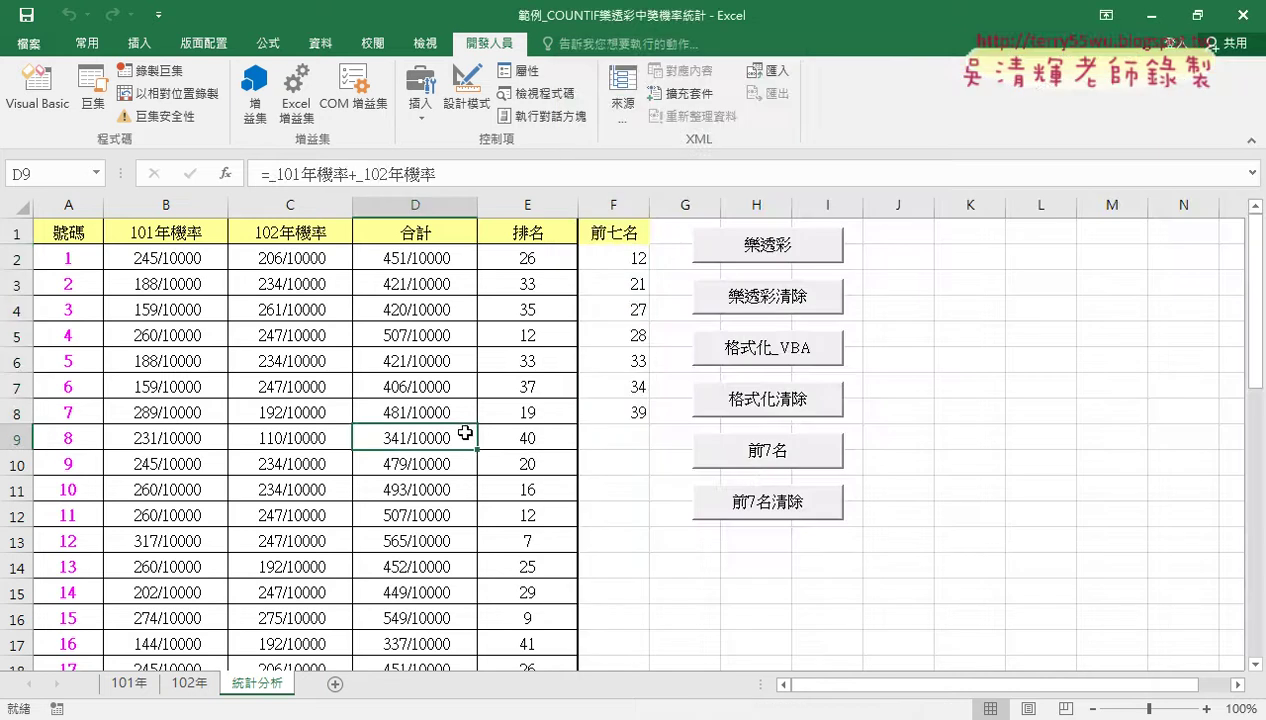
left_click(766, 505)
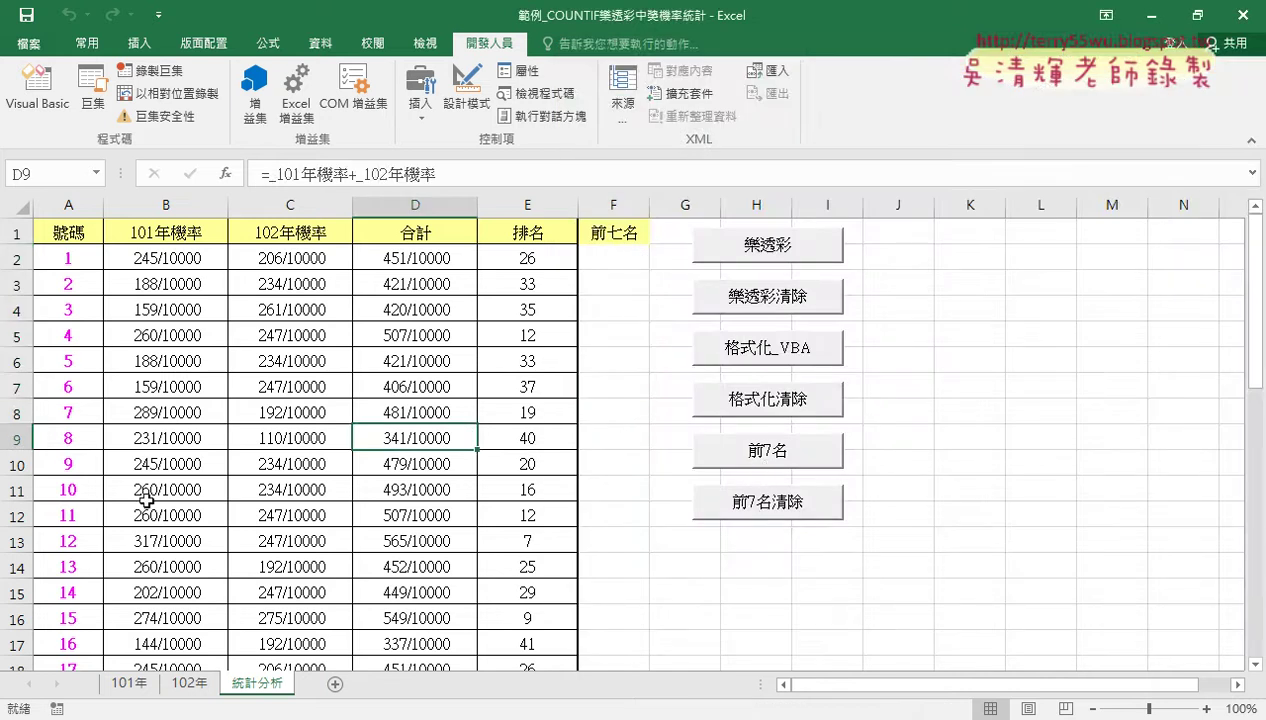
right_click(763, 456)
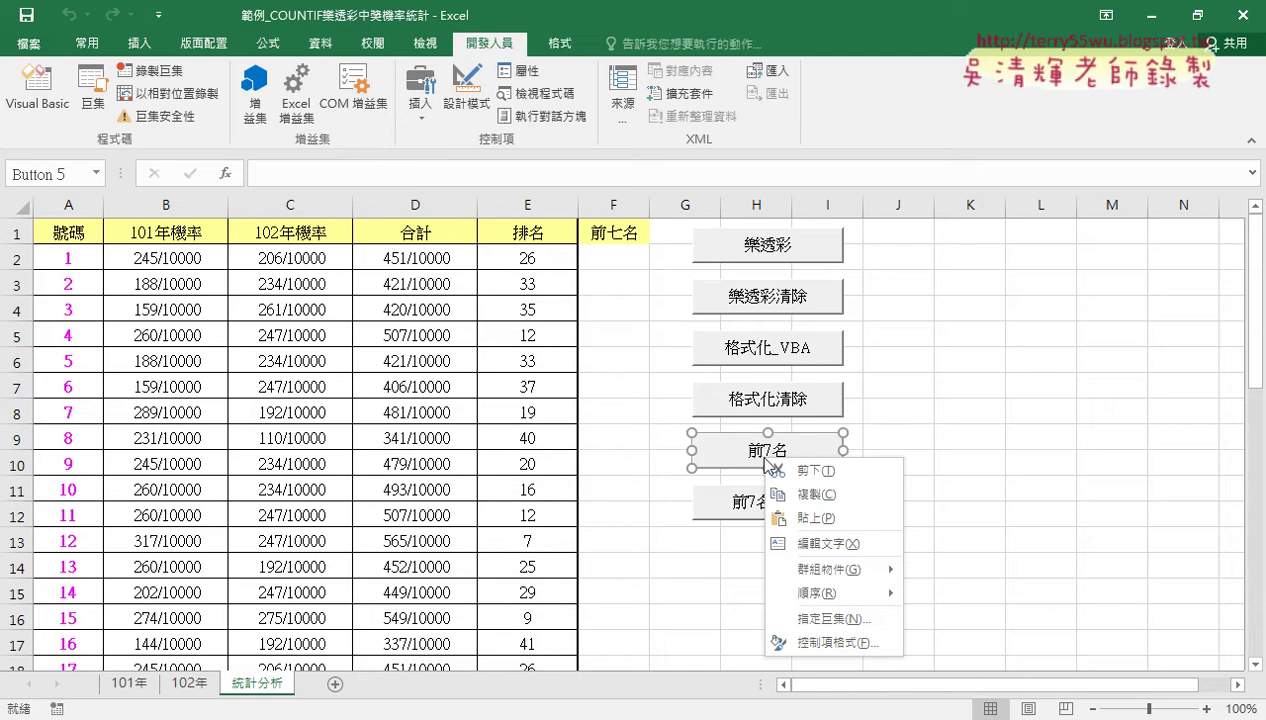
left_click(806, 620)
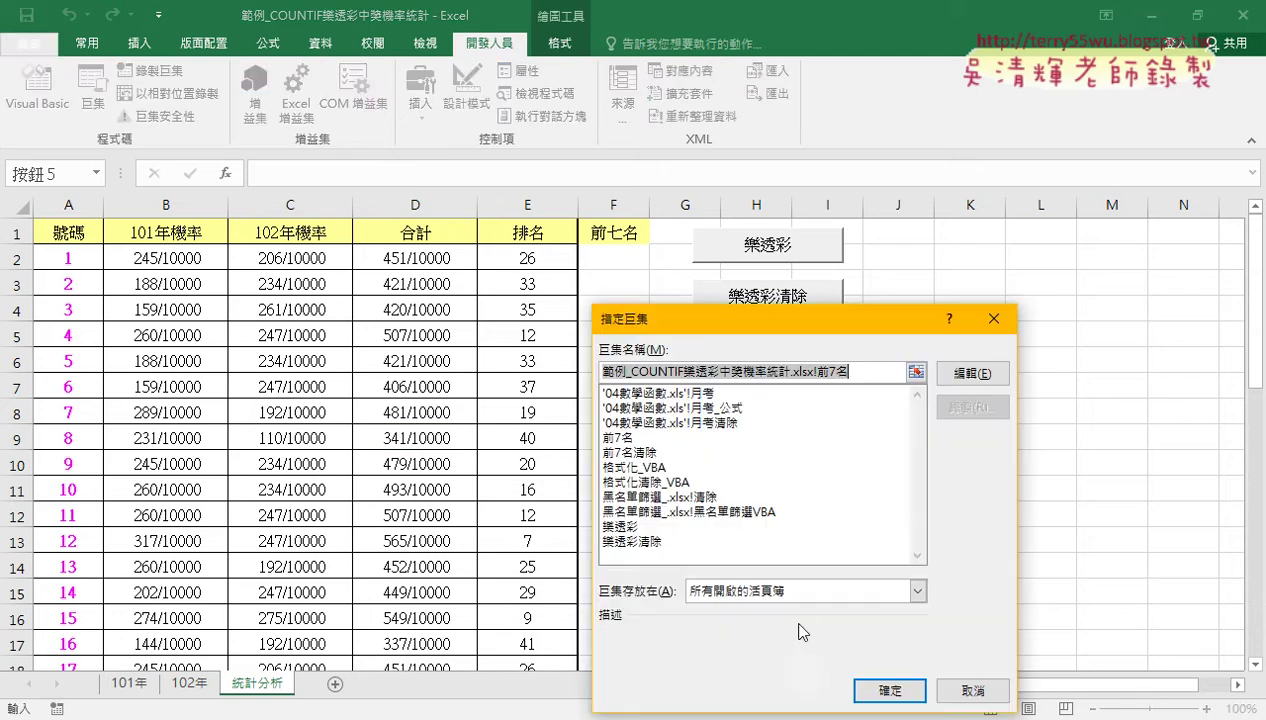
left_click(968, 378)
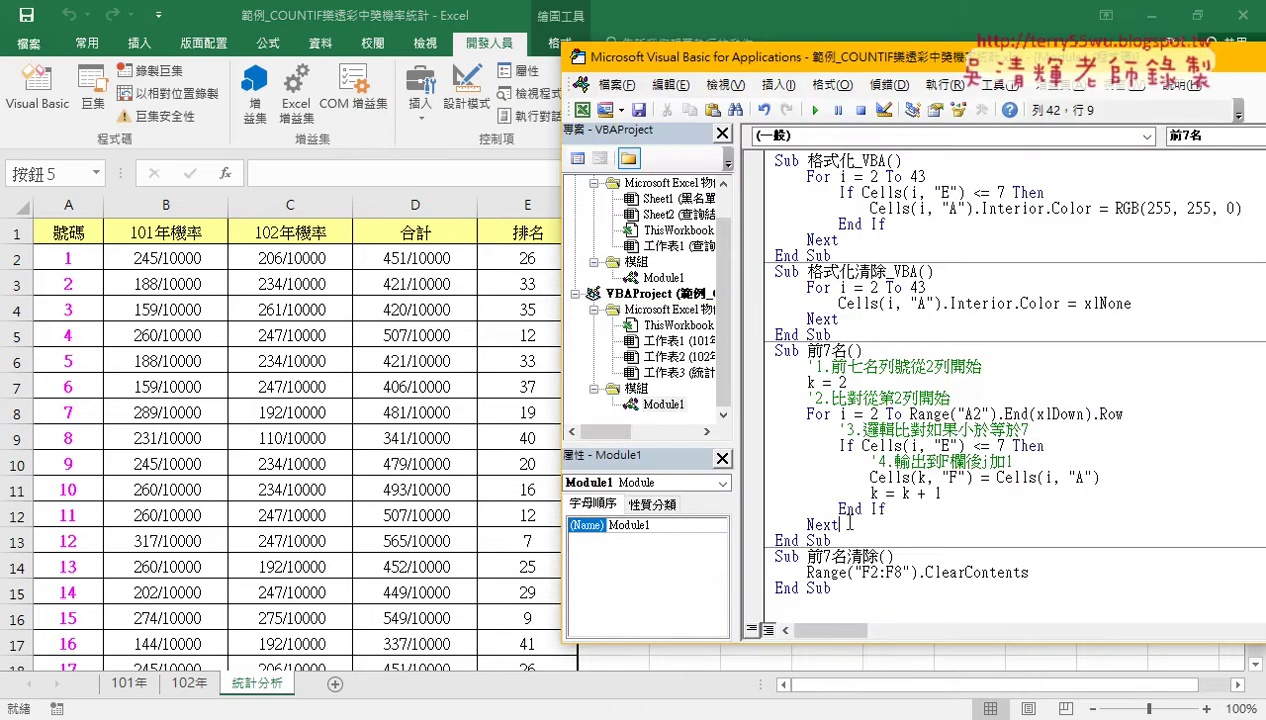
Delete the old body of Sub 前7名 and copy the For…Next loop from 格式化_VBA.
left_click_drag(840, 525, 754, 376)
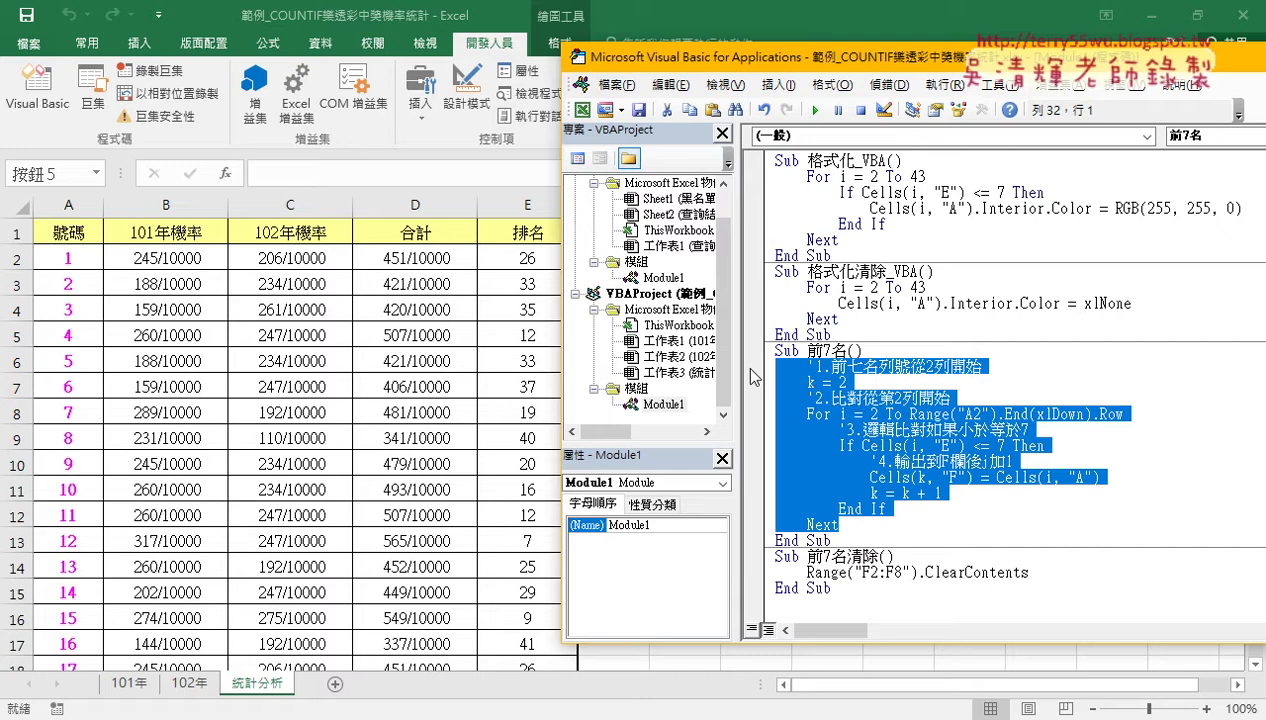
key("Delete")
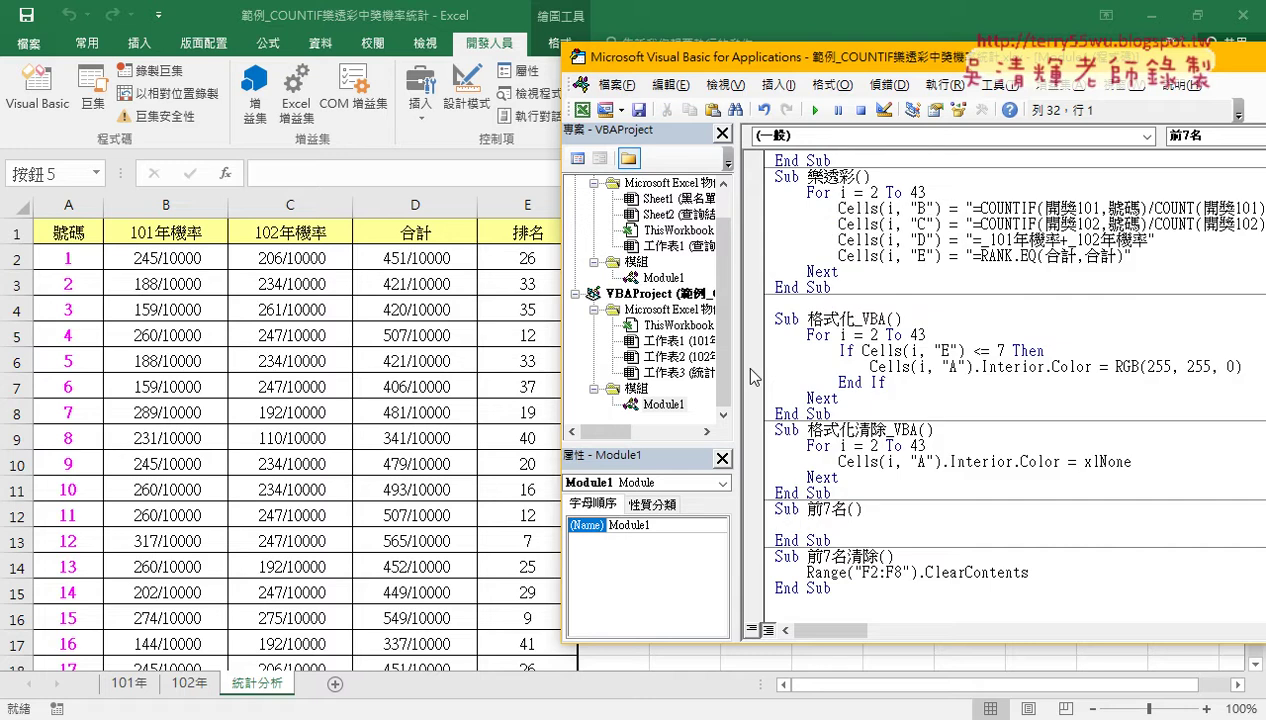
left_click_drag(840, 398, 778, 340)
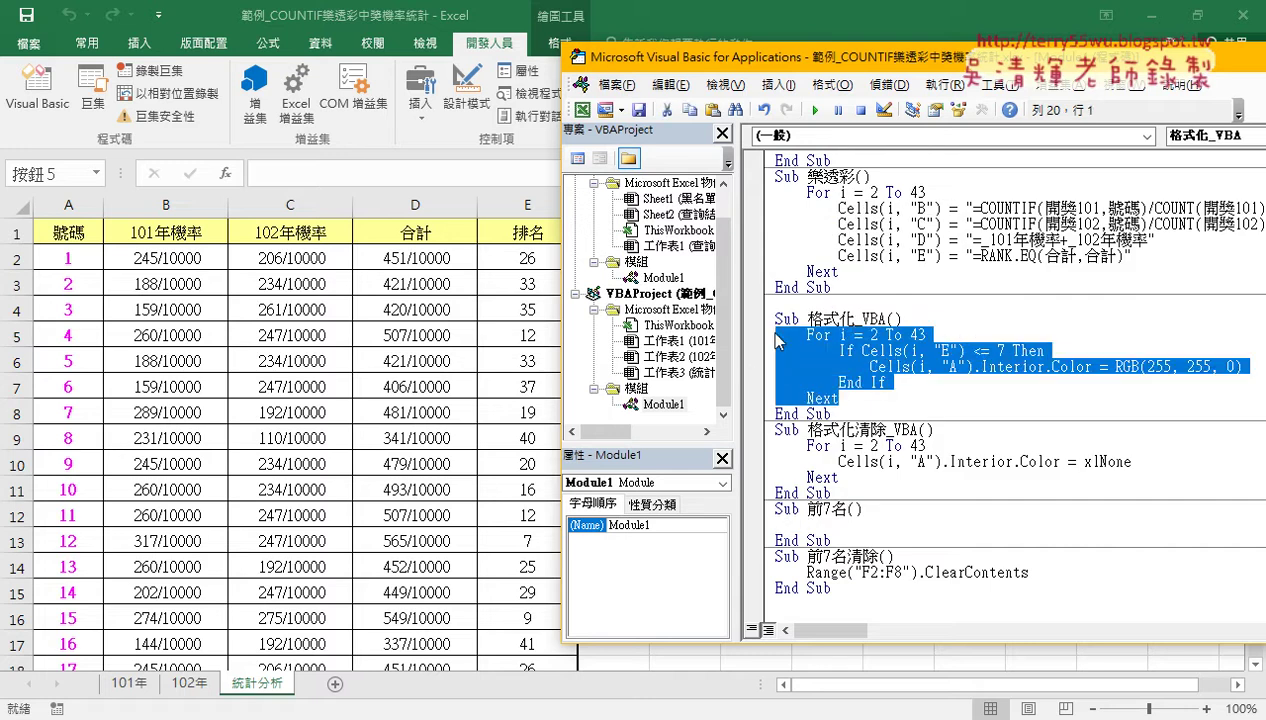
right_click(852, 350)
left_click(880, 380)
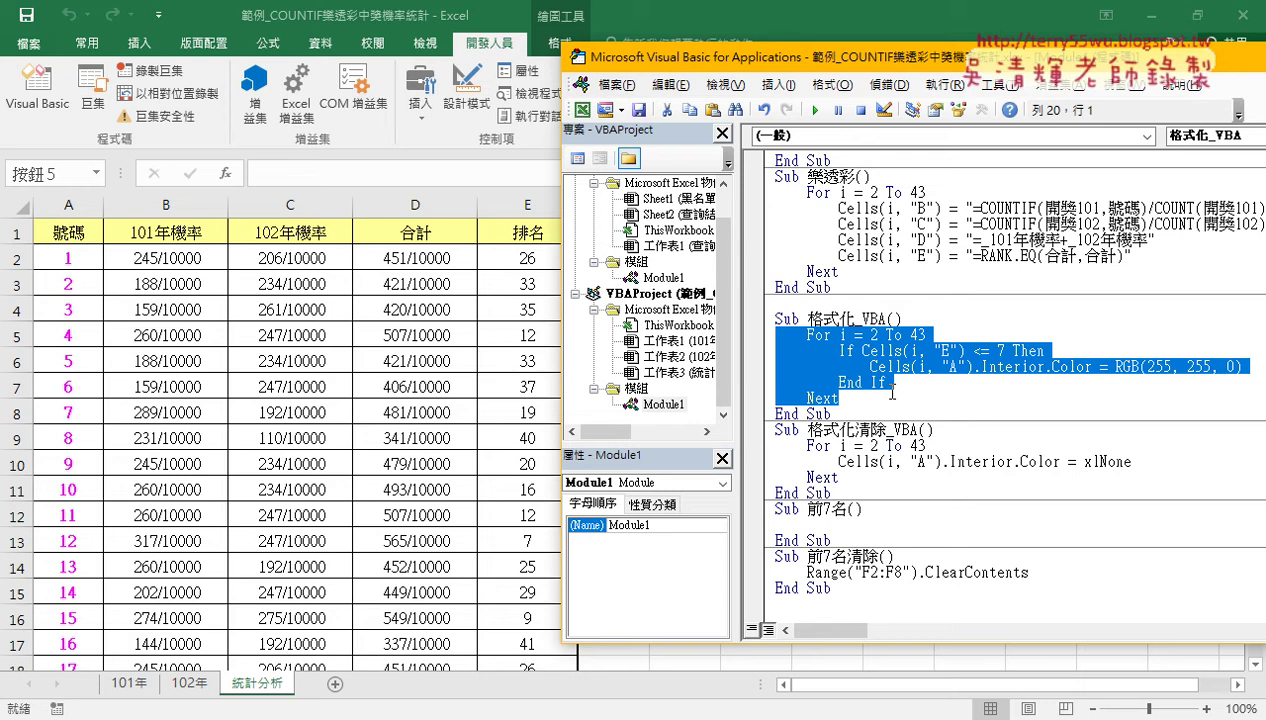
Paste the copied loop into Sub 前7名 and enlarge the code window.
left_click(809, 526)
right_click(798, 524)
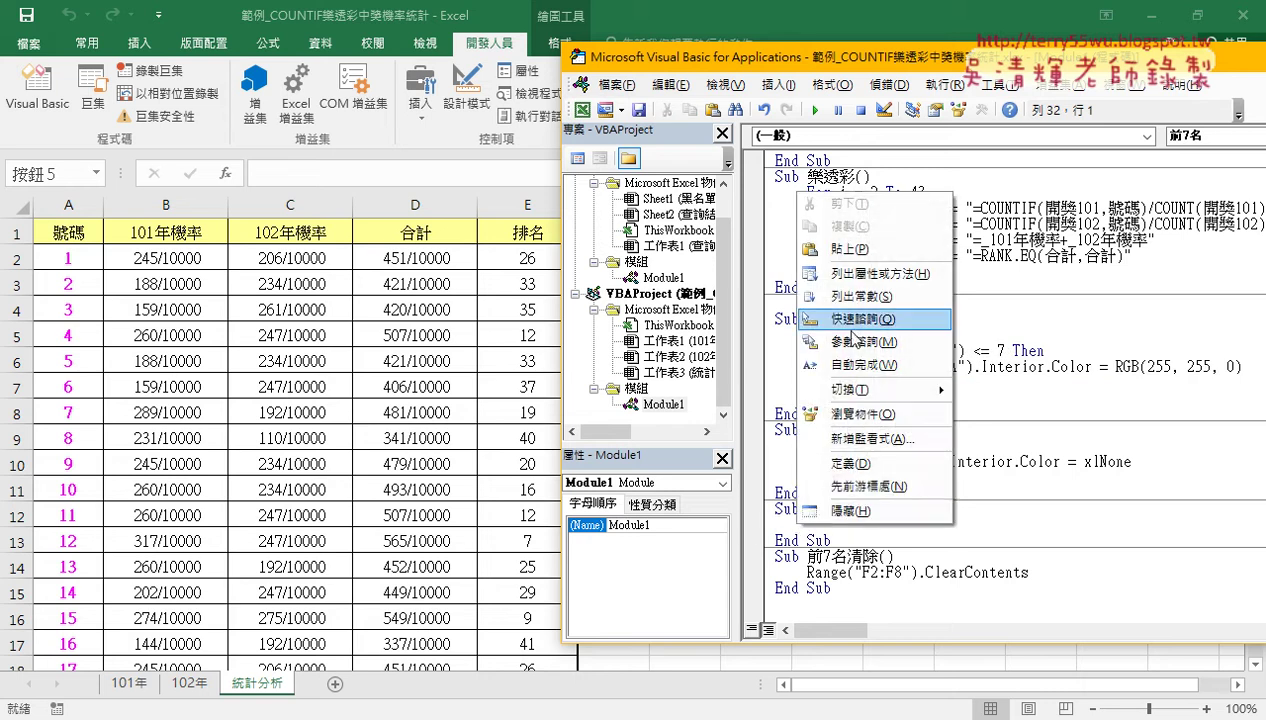
left_click(854, 250)
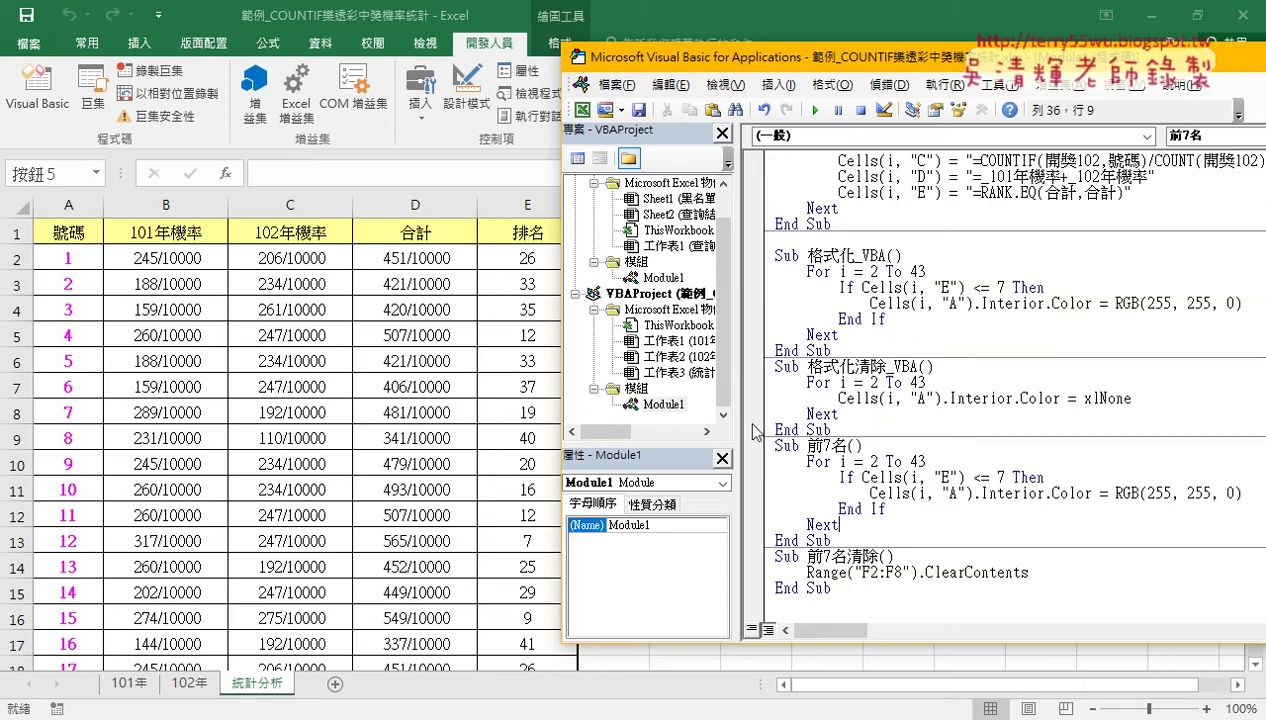
left_click_drag(755, 430, 650, 414)
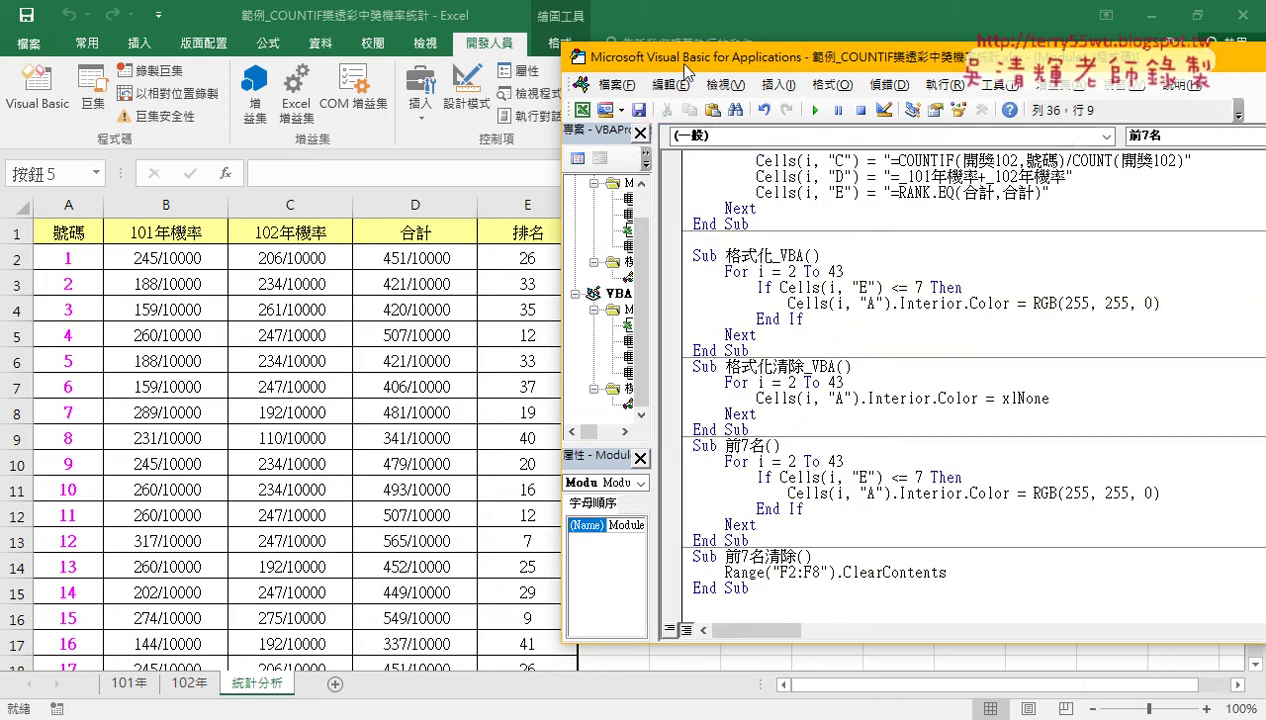
left_click_drag(686, 72, 770, 39)
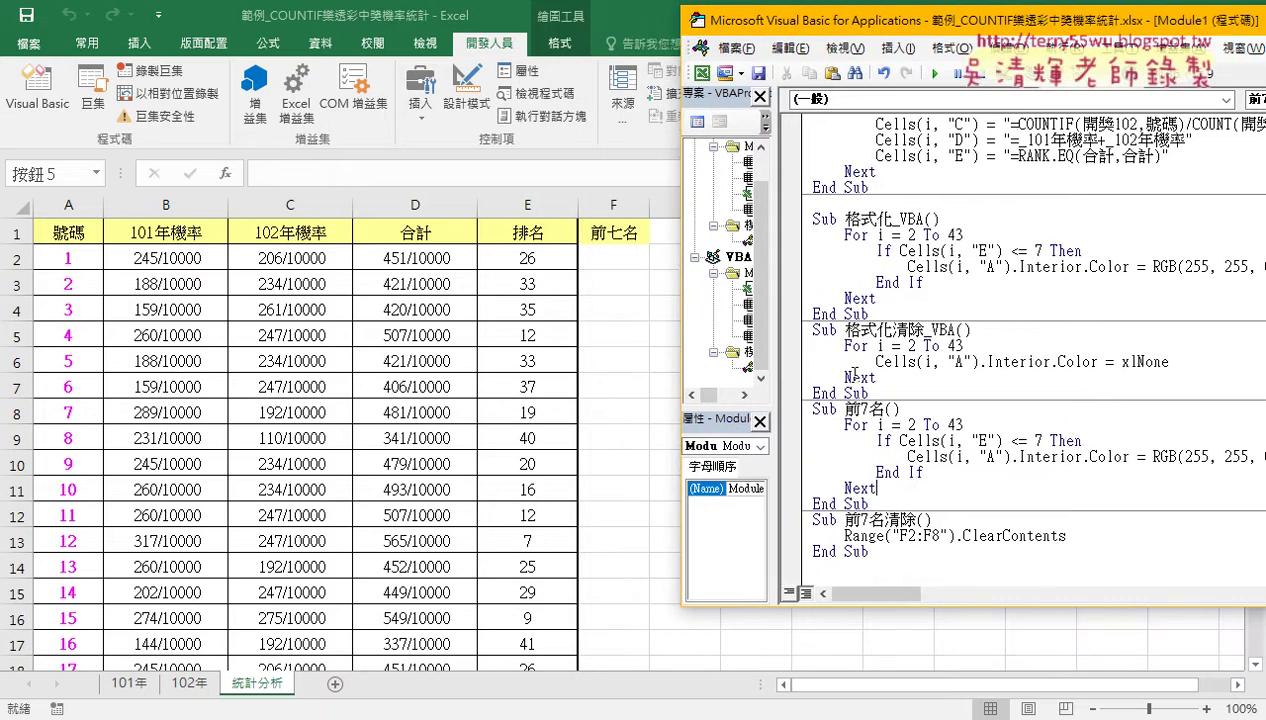
Prefix the Cells(i, "A").Interior.Color line with an apostrophe and add a blank line below.
left_click_drag(907, 456, 1010, 460)
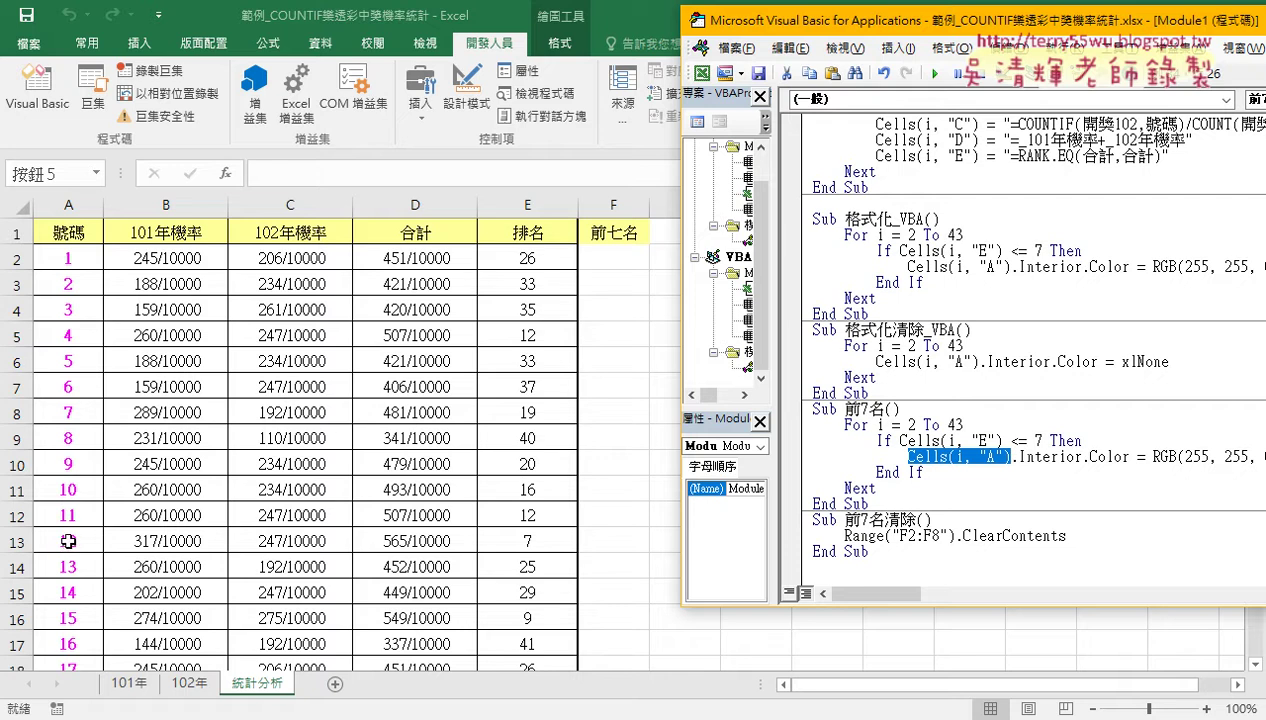
left_click(913, 456)
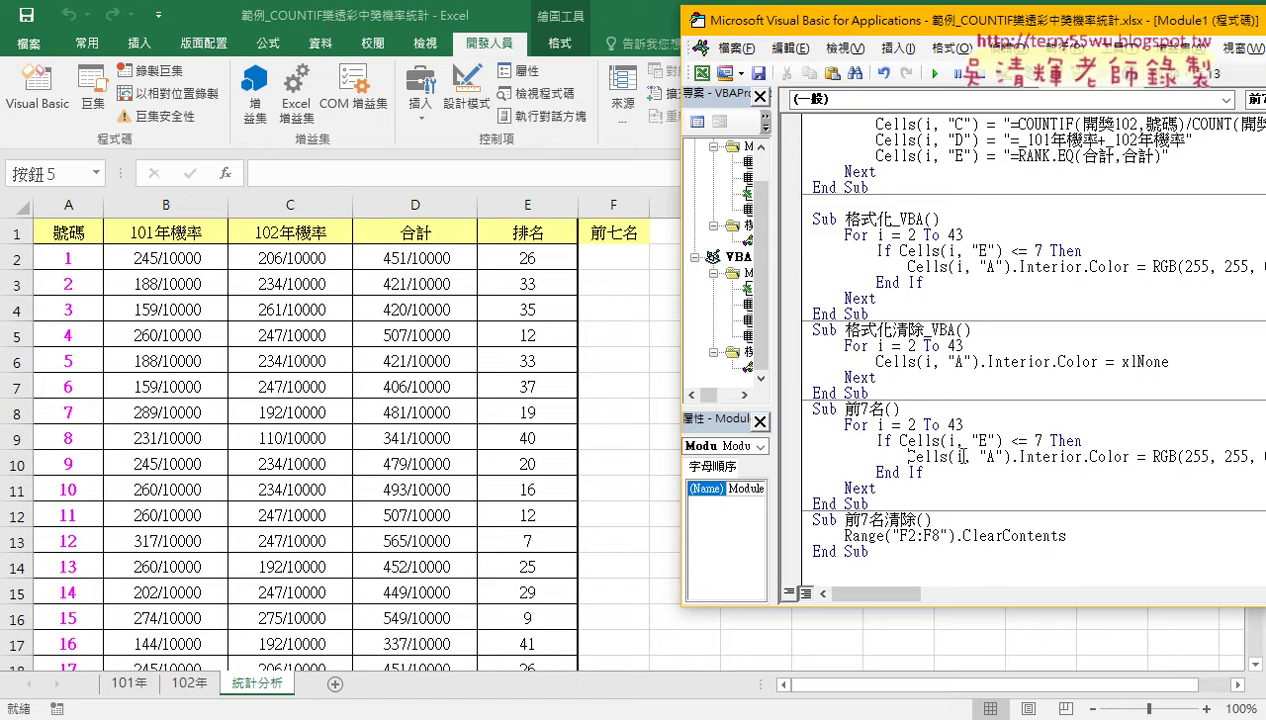
type("'")
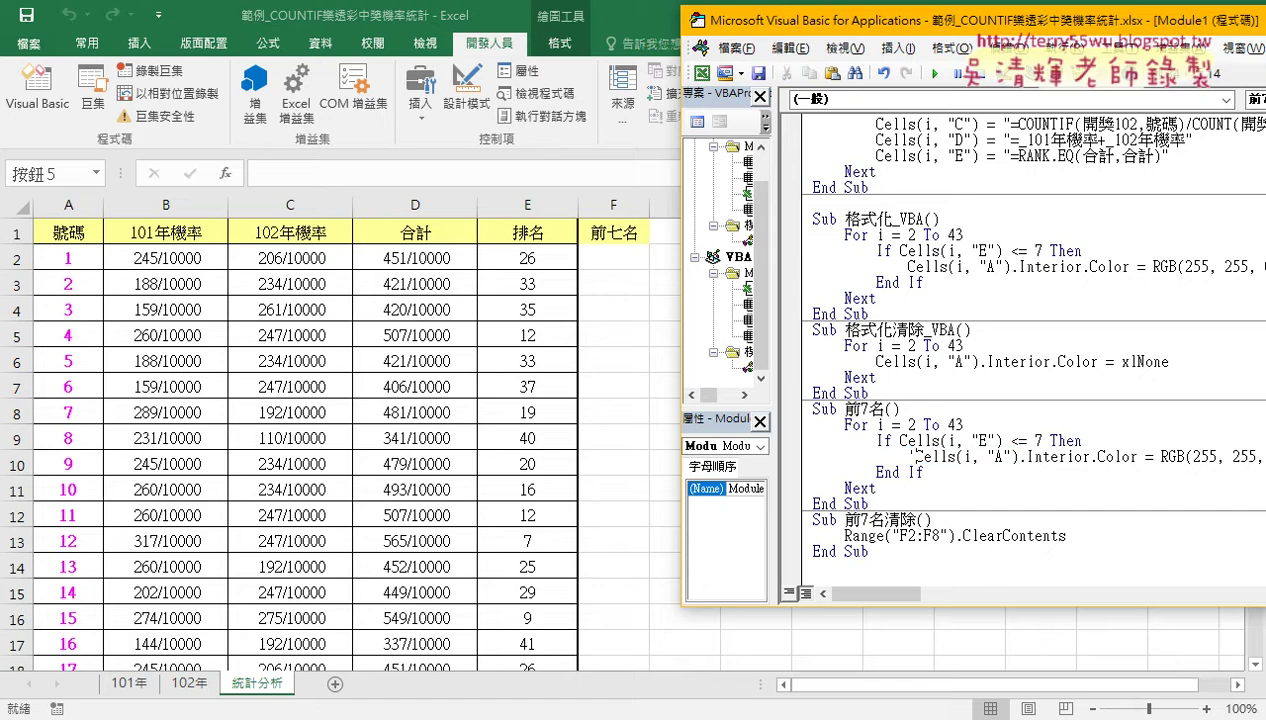
key("Return")
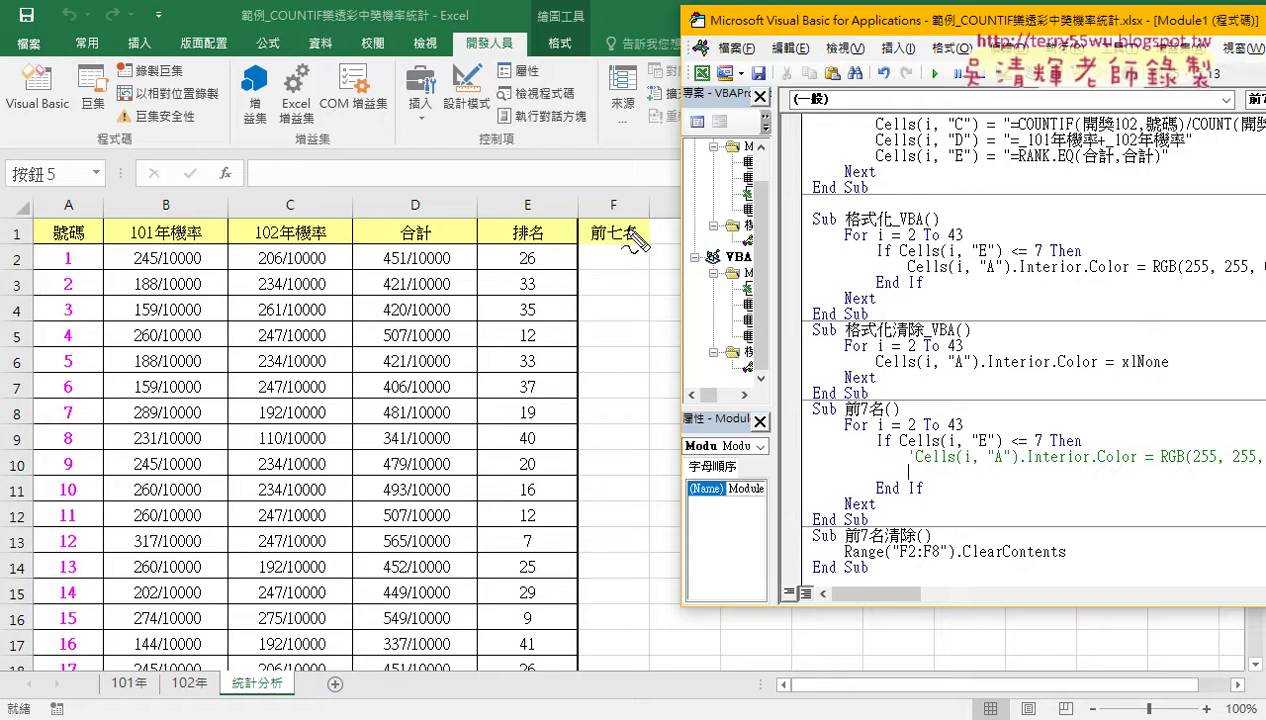
left_click_drag(630, 274, 633, 268)
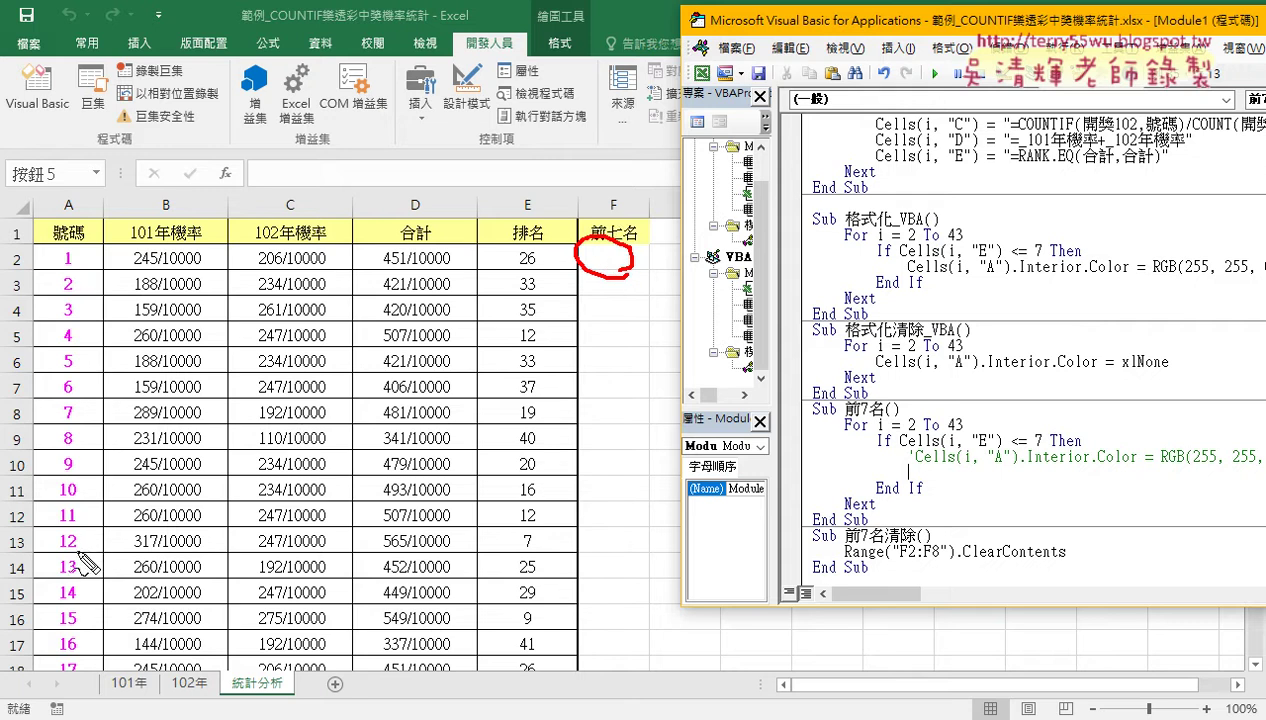
mouse_move(82, 546)
left_mouse_down()
mouse_move(550, 258)
mouse_move(547, 288)
left_mouse_up()
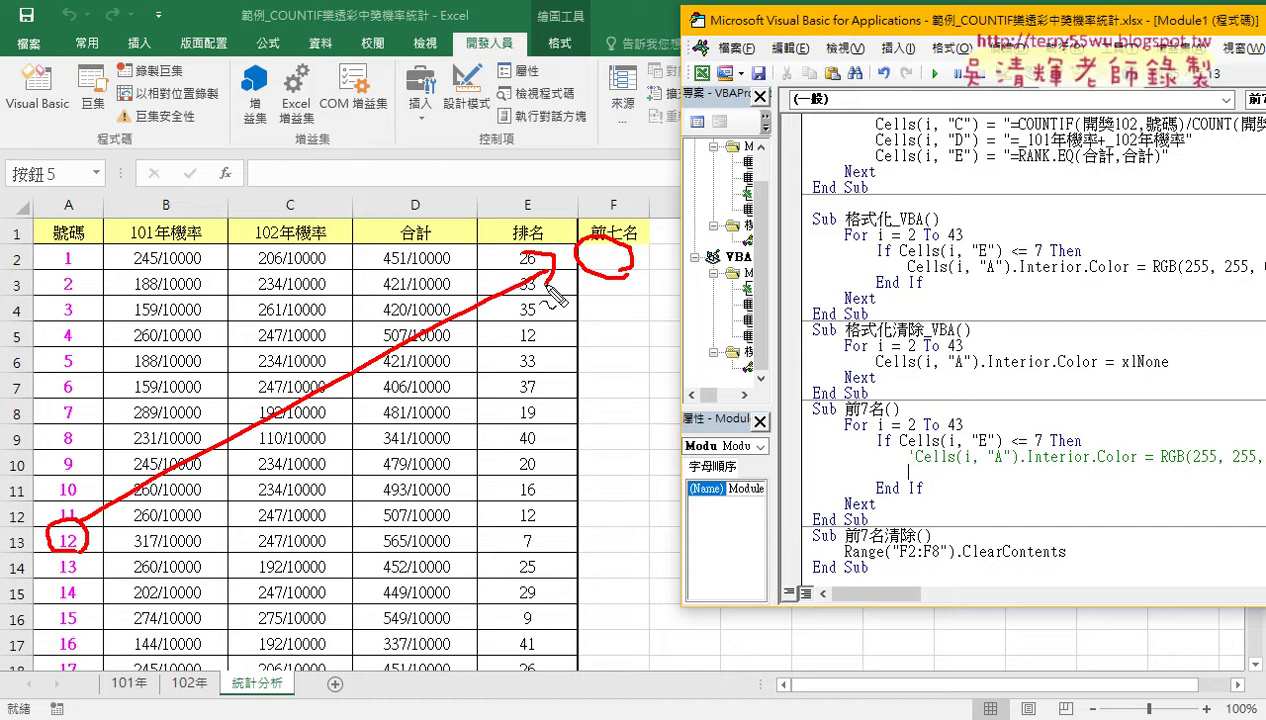
key("Escape")
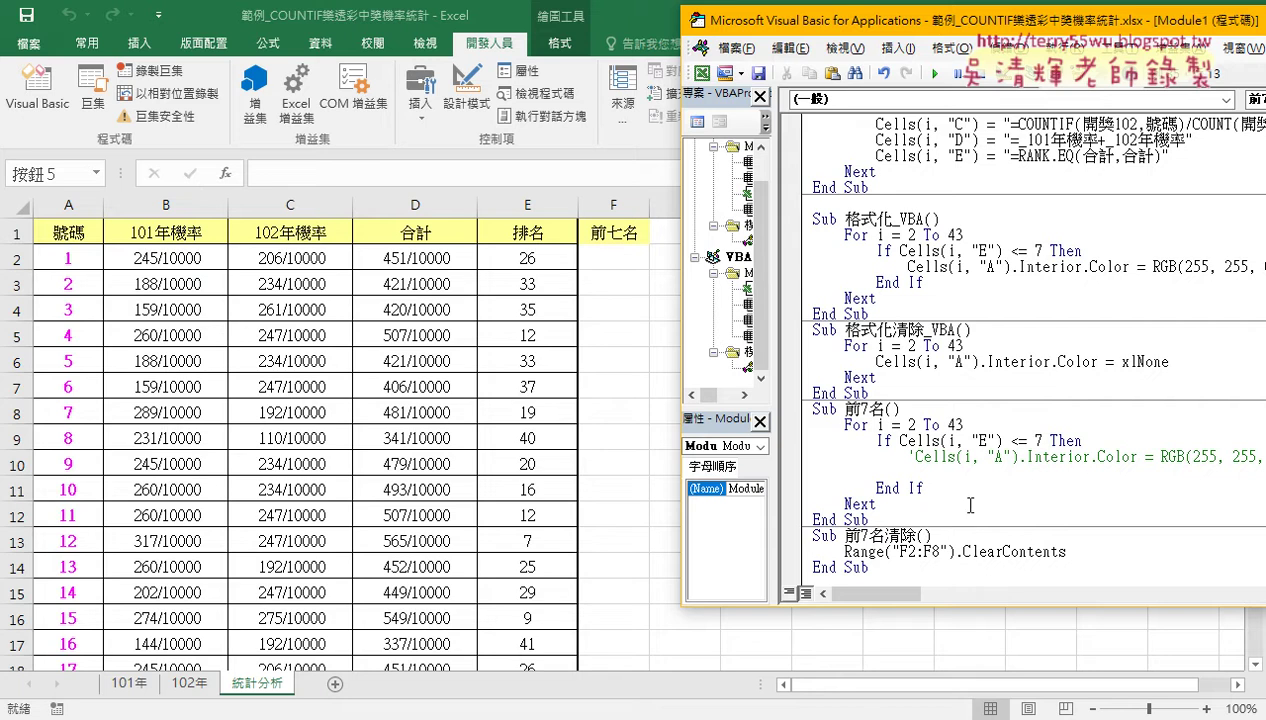
Type Cells(2,"F")= on the blank line and dismiss the resulting compile error.
type("cee")
key("BackSpace")
type("lls(")
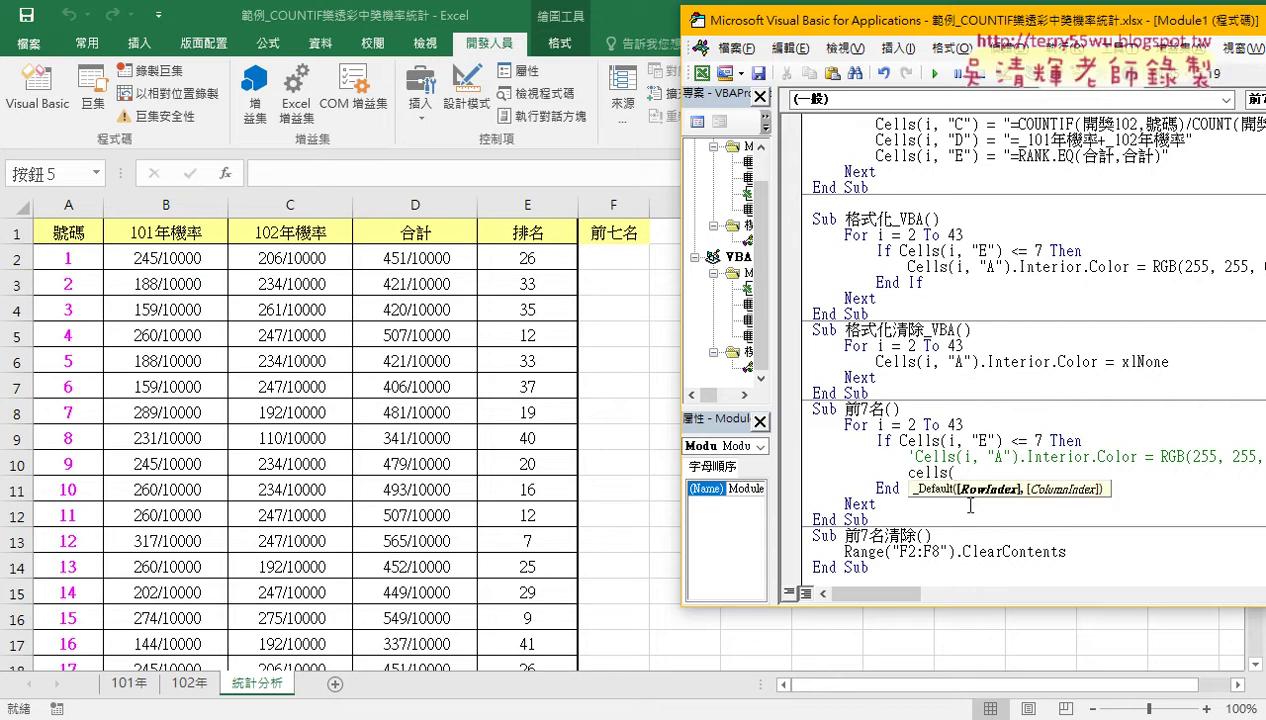
type("2,")
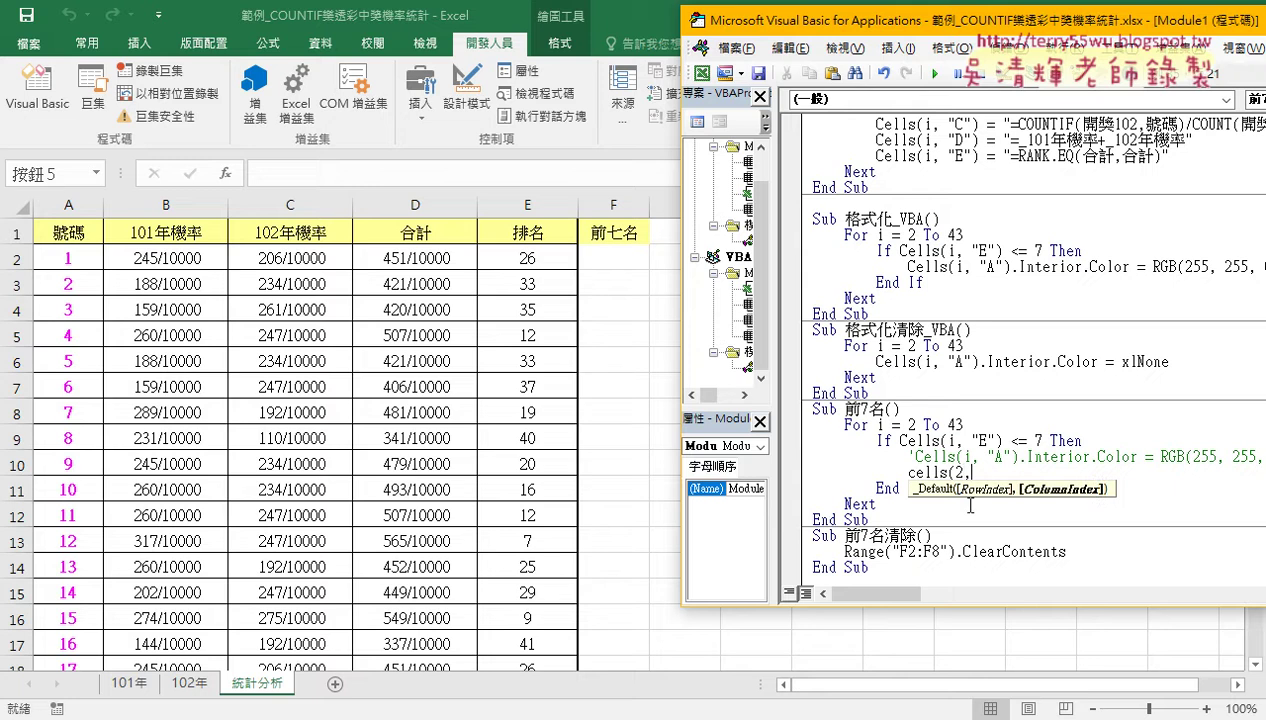
type("\"F")
type("\")")
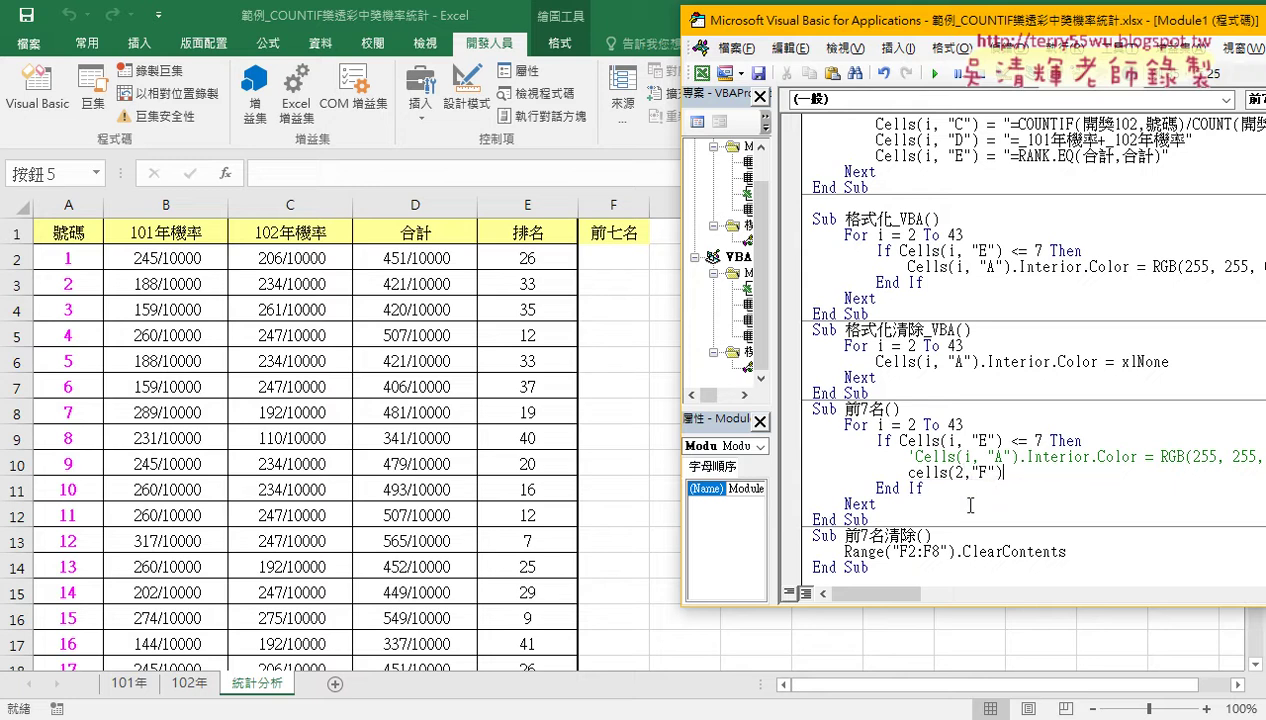
type("=")
left_click(913, 466)
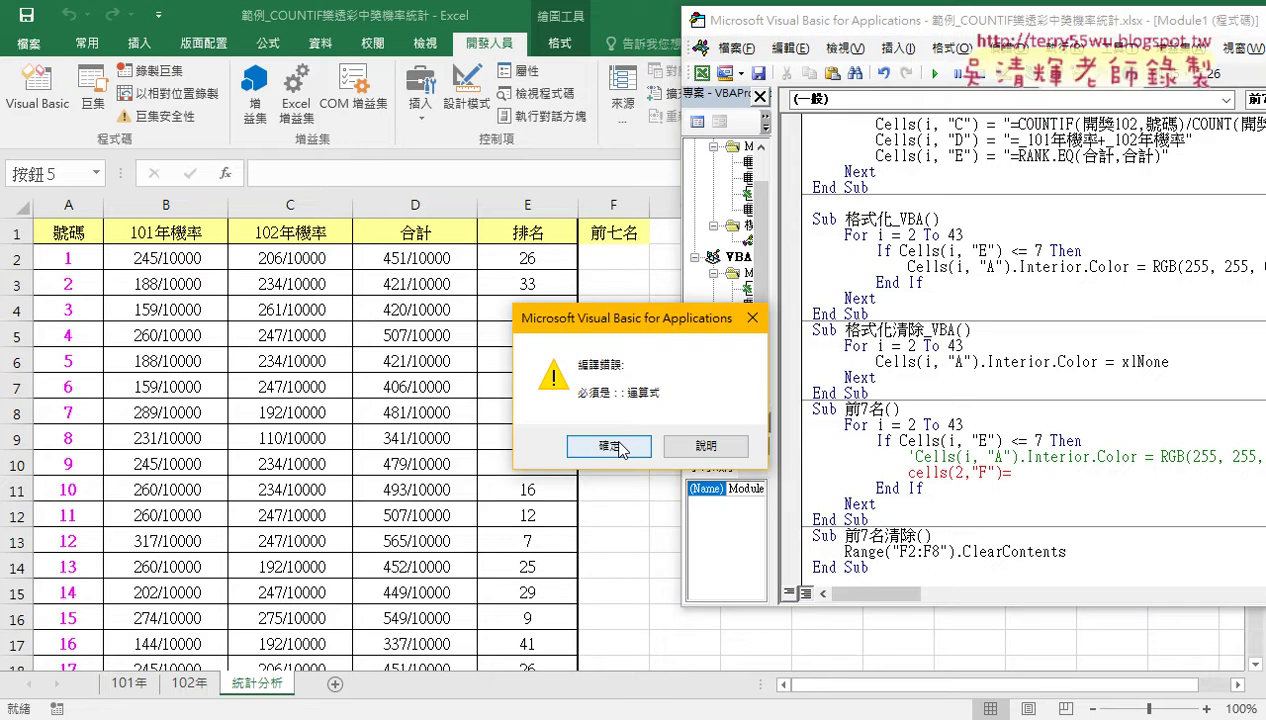
key("Return")
Complete the assignment by copying Cells(i, "A") after the equals sign.
mouse_move(1017, 456)
left_mouse_down()
mouse_move(914, 456)
mouse_move(1043, 478)
left_mouse_up()
type("Cells(i, \"A\")")
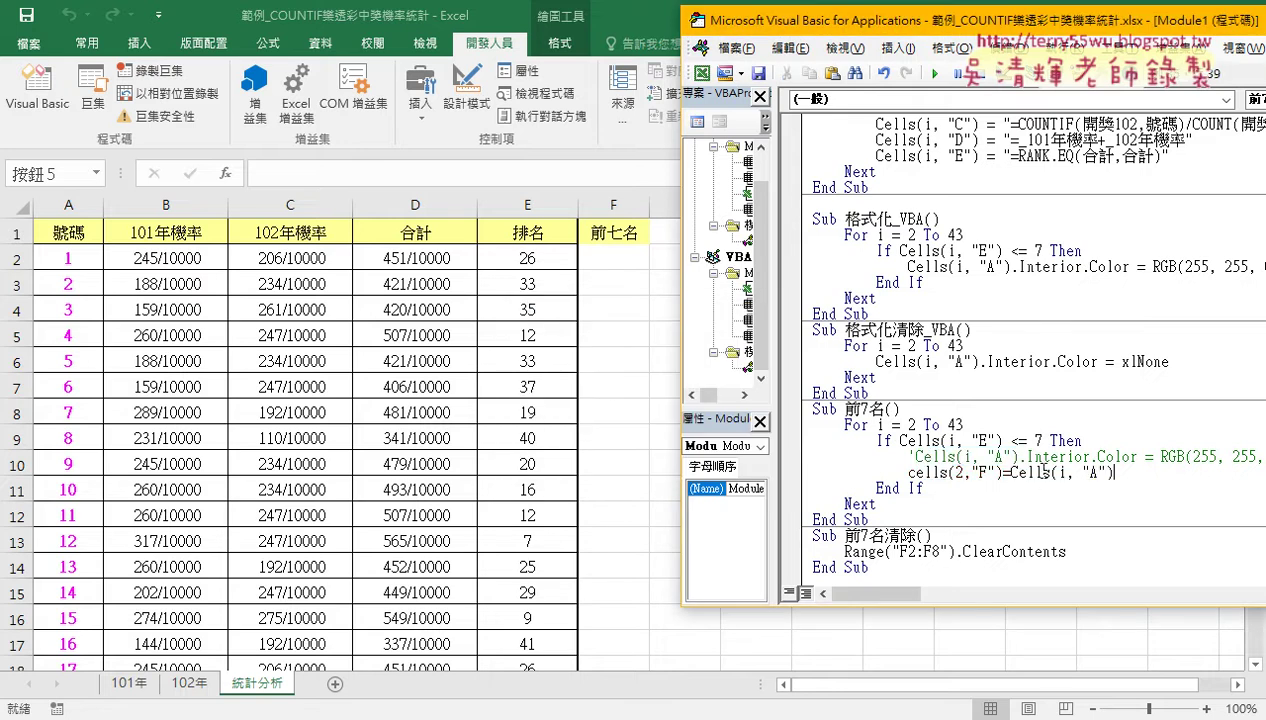
left_click(980, 512)
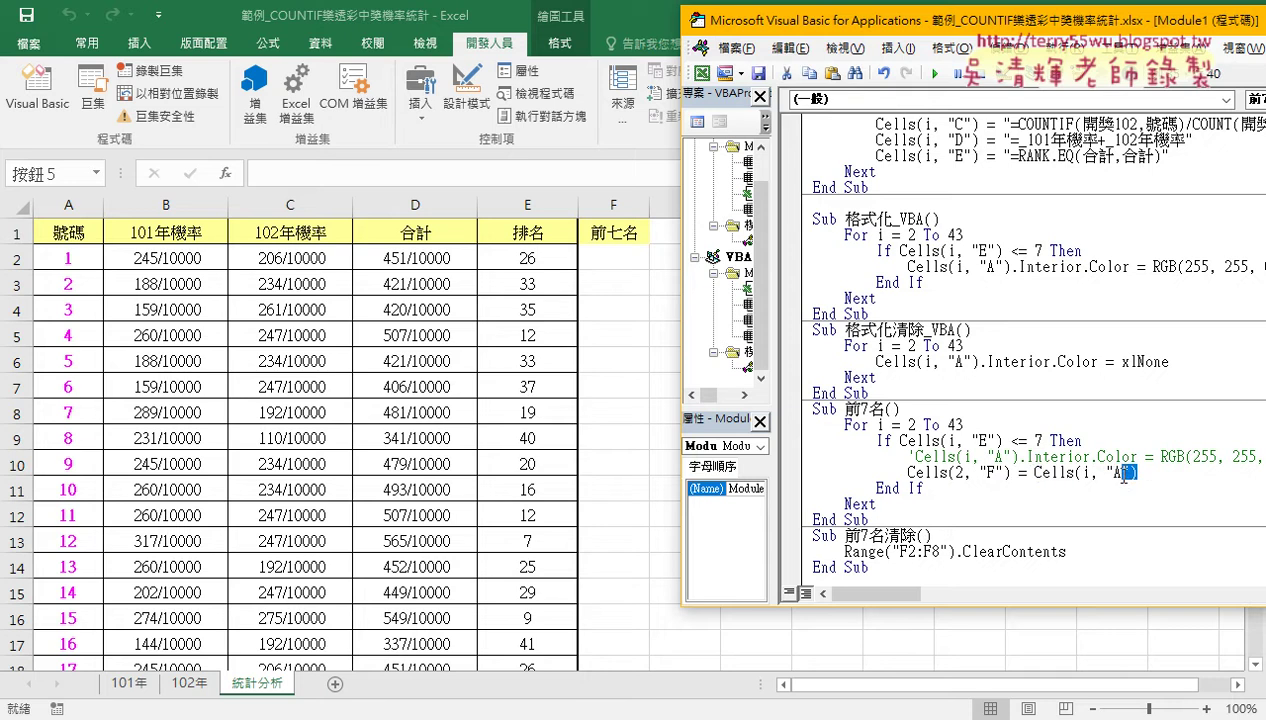
left_click_drag(1138, 472, 1035, 472)
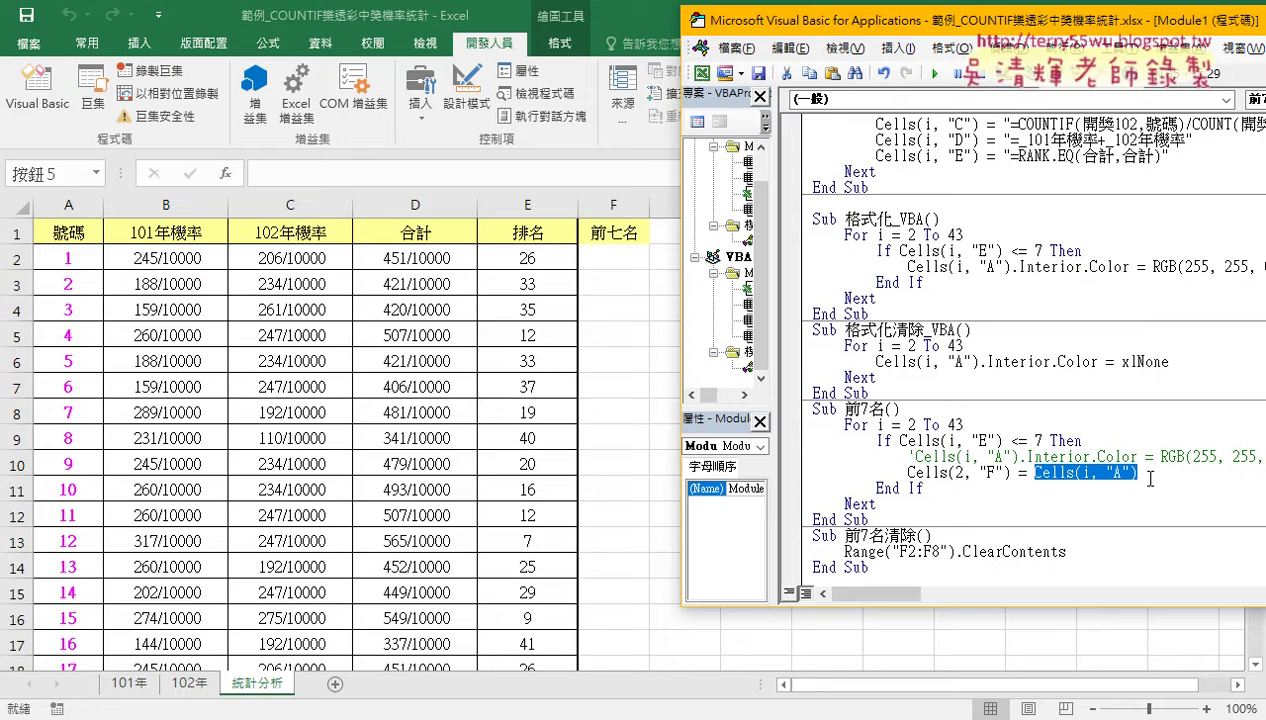
Run the 前7名 macro from the VBA editor and switch back to the worksheet.
left_click(1080, 472)
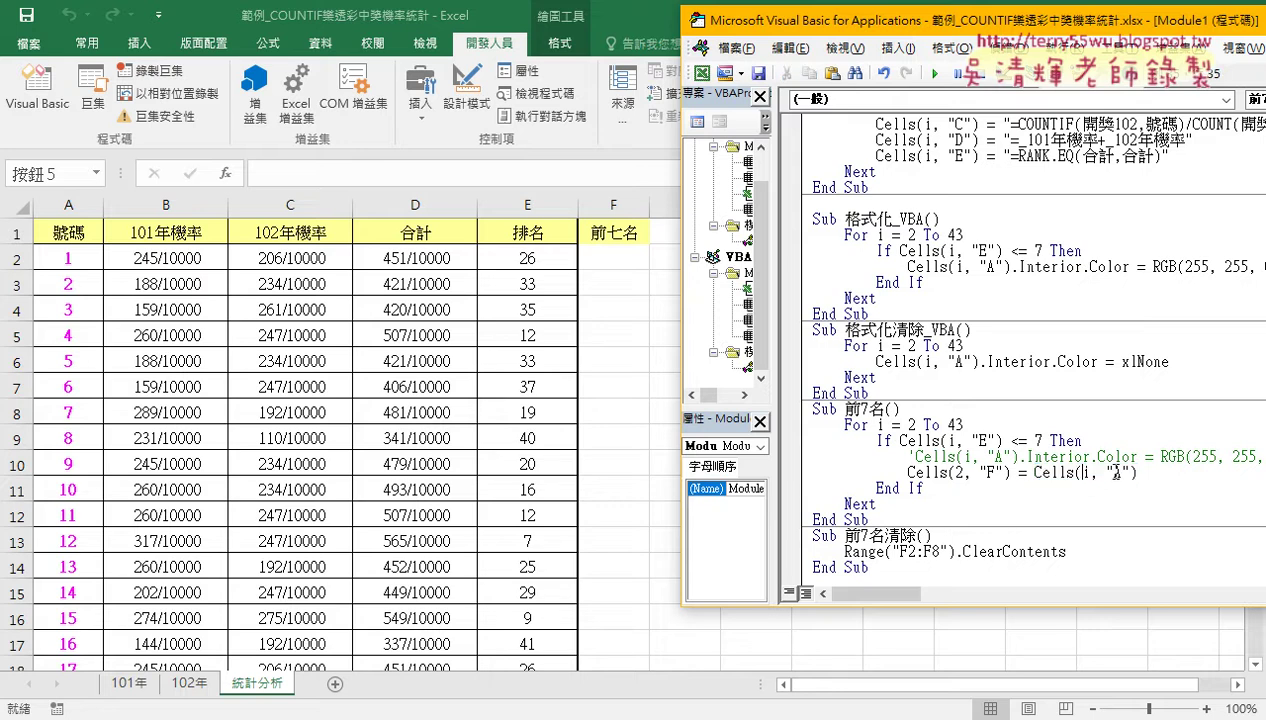
left_click(933, 75)
scroll(570, 490, "down", 1)
scroll(525, 517, "up", 3)
left_click(525, 517)
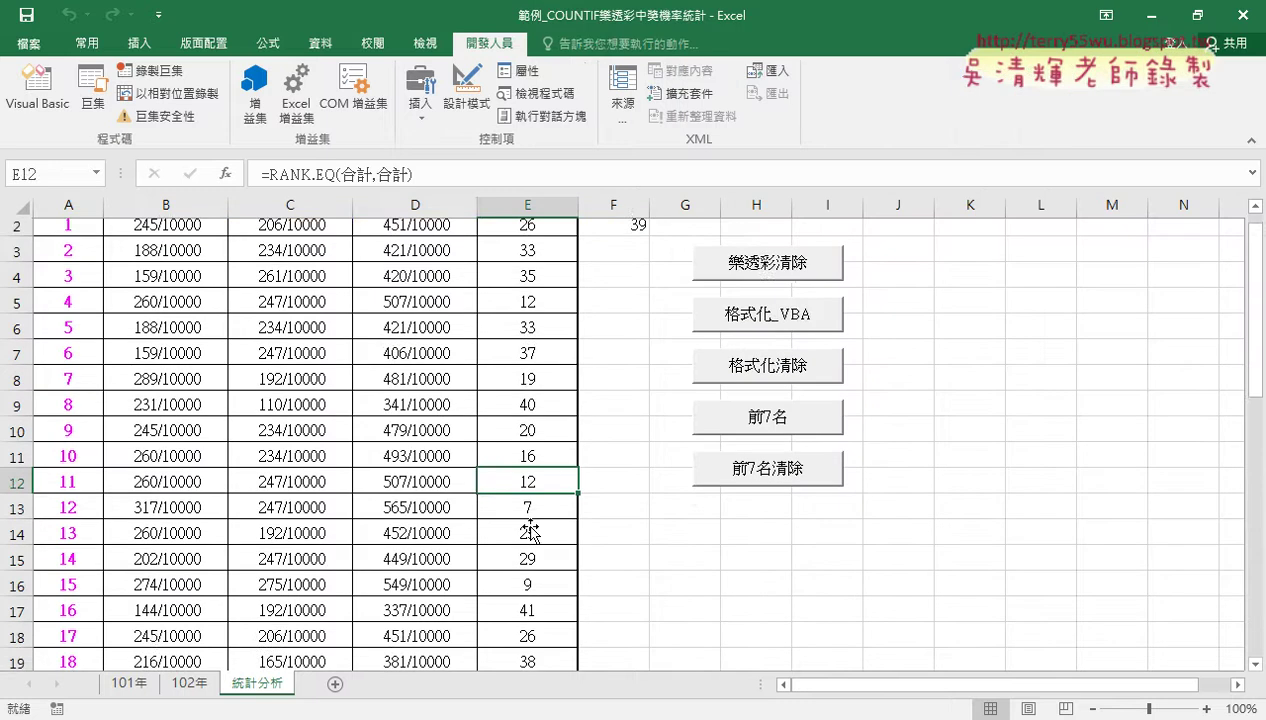
scroll(525, 517, "down", 2)
Inspect the ranked rows, 21 ranked 2 and 39 ranked 4, confirming F2 holds only 39.
left_click_drag(528, 615, 90, 619)
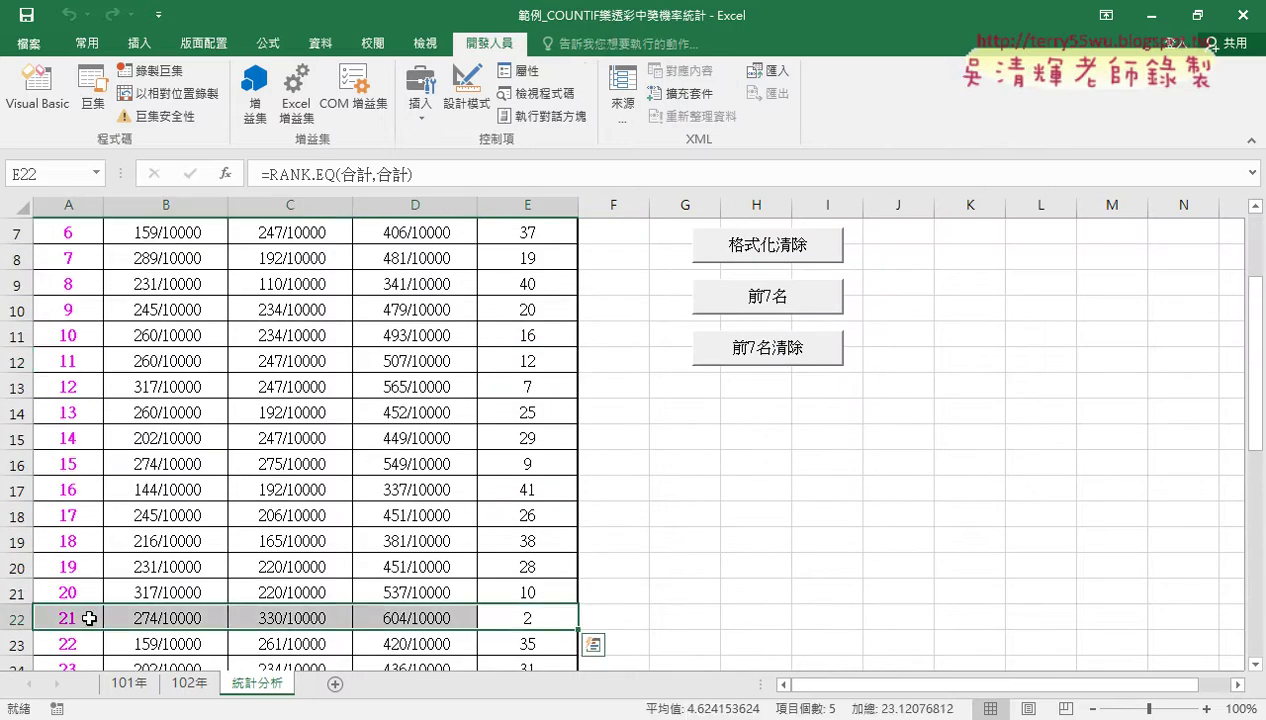
scroll(388, 593, "down", 5)
scroll(388, 596, "down", 5)
scroll(487, 536, "up", 1)
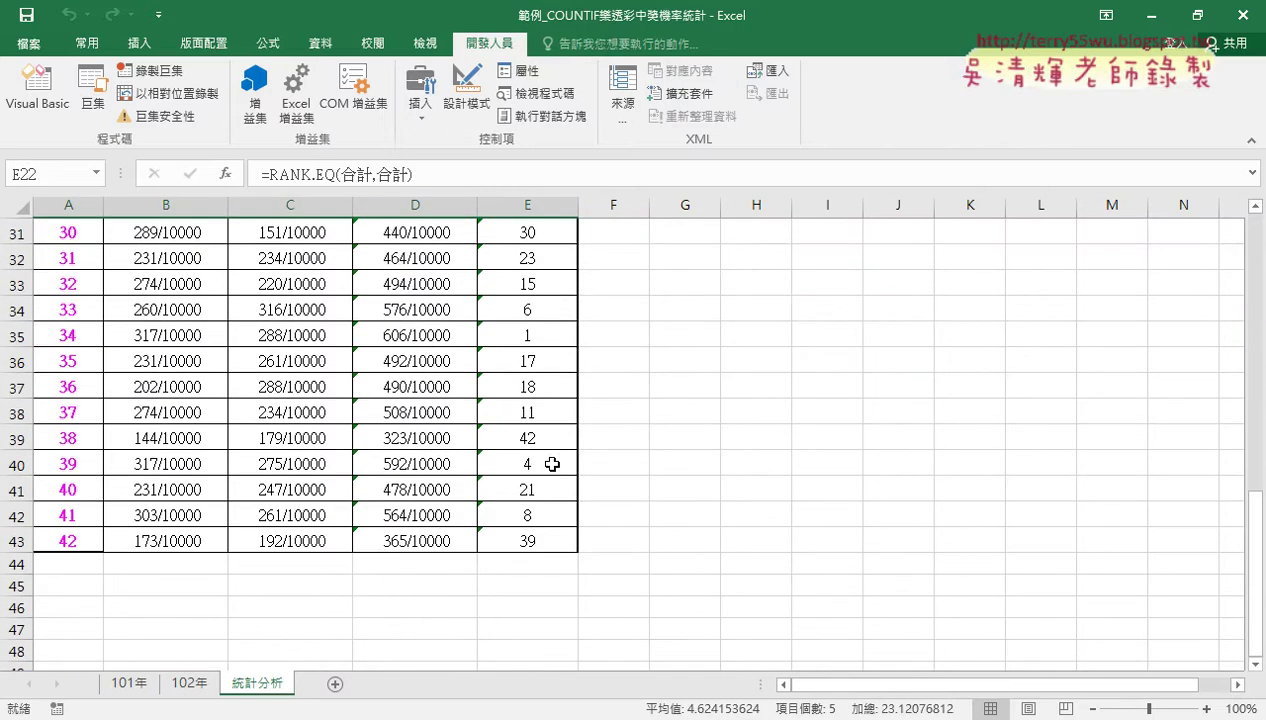
left_click_drag(562, 463, 68, 480)
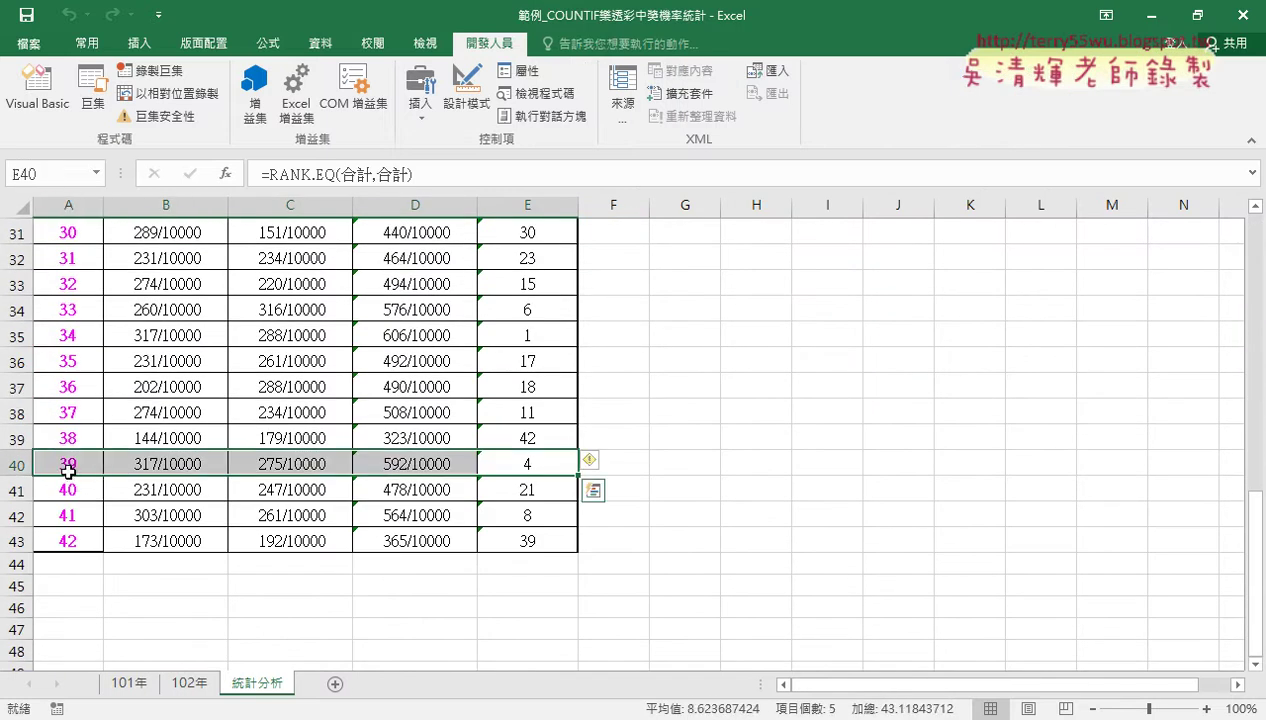
left_click(37, 88)
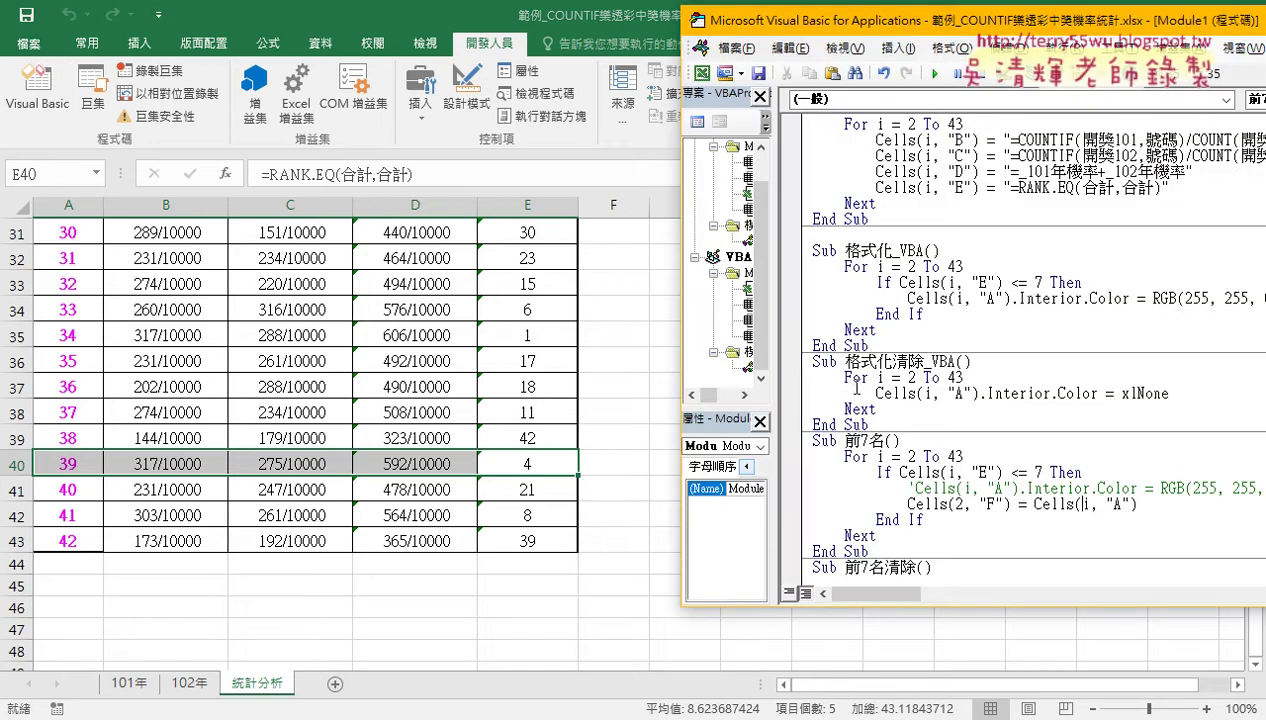
scroll(993, 505, "down", 1)
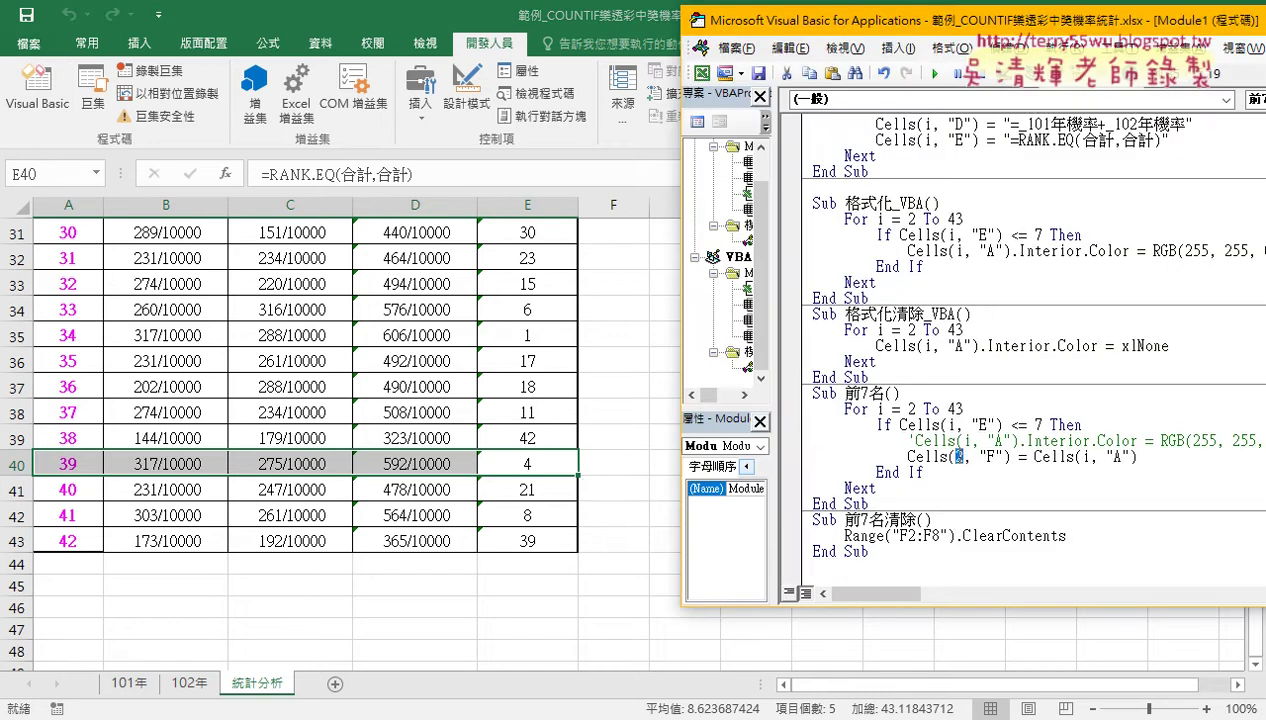
key("alt+F11")
left_click(637, 385)
scroll(637, 385, "up", 3)
scroll(637, 385, "up", 6)
scroll(637, 385, "up", 1)
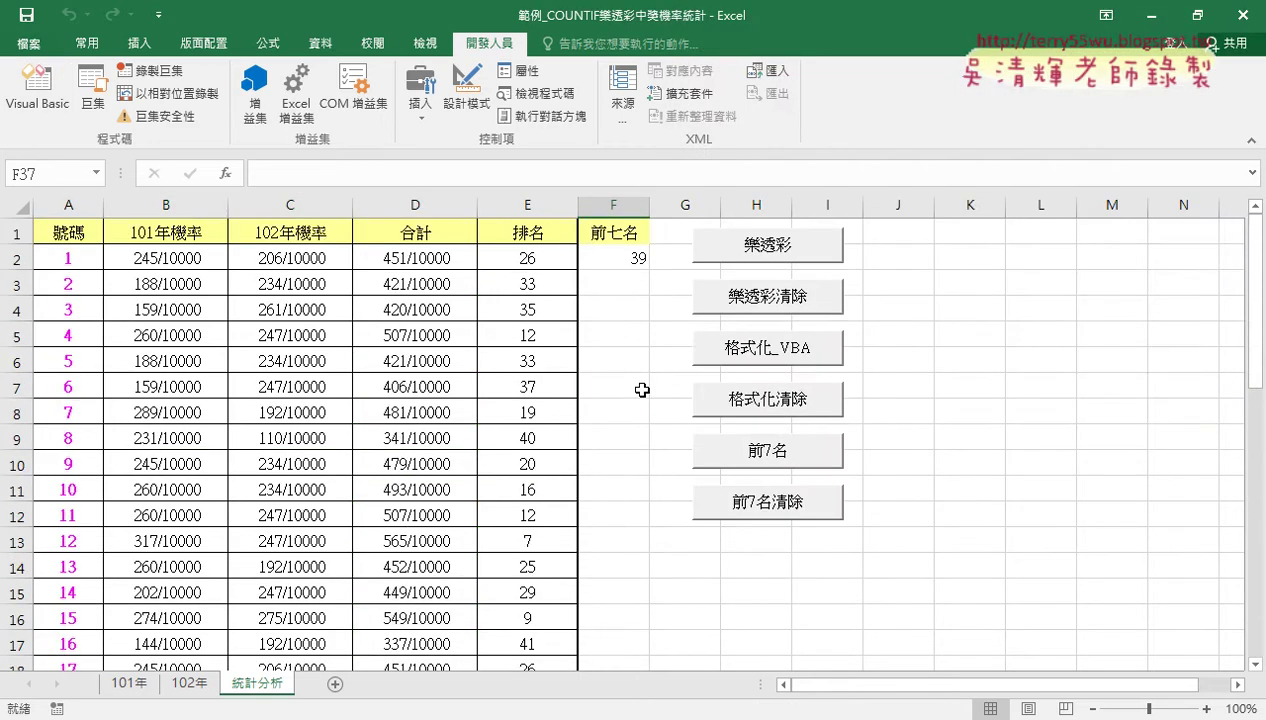
Insert k=2 as the first line inside Sub 前7名, ahead of the For loop.
left_click(638, 263)
left_click(37, 88)
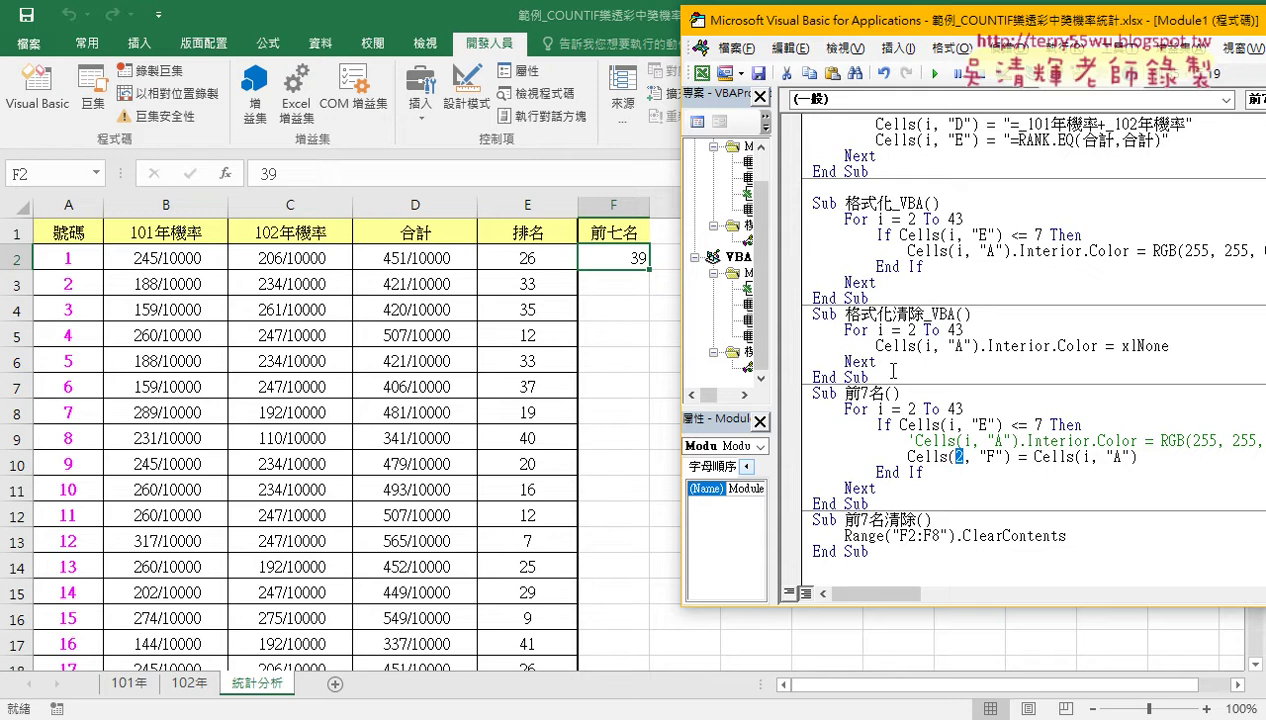
left_click(939, 396)
key("Return")
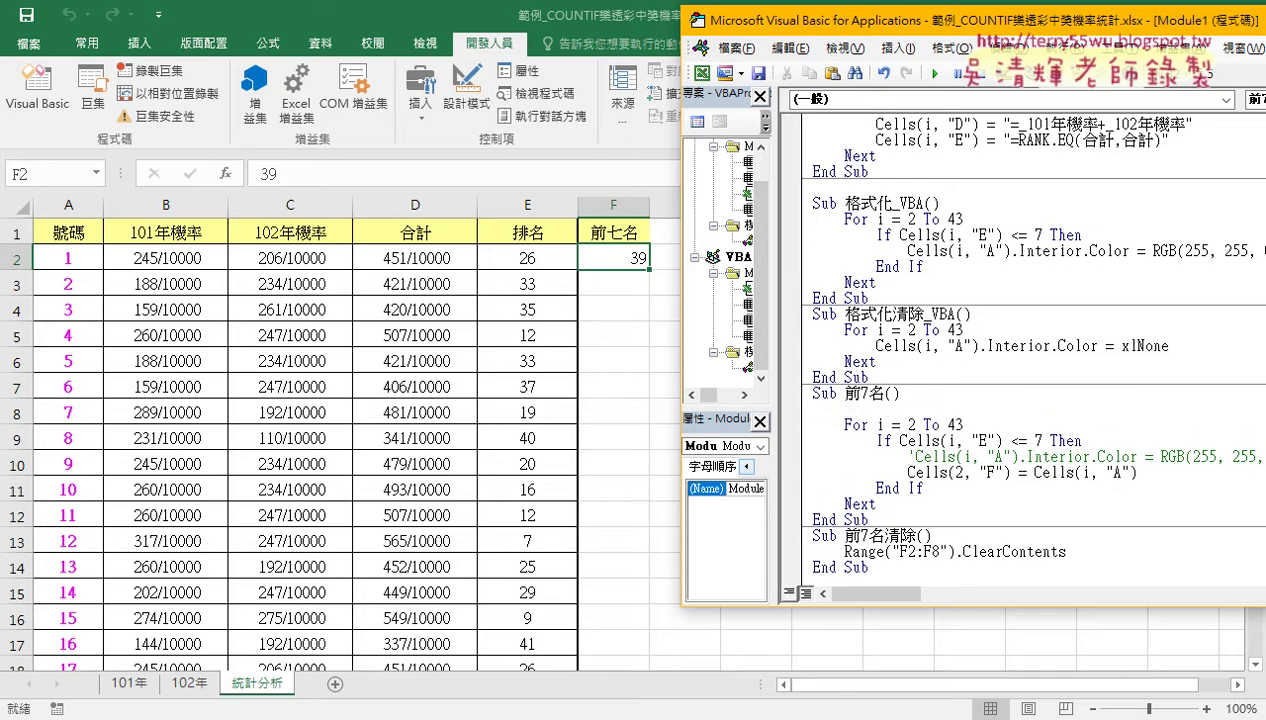
type("k")
type("=2")
Change Cells(2, "F") to Cells(k, "F") in the assignment line.
left_click_drag(878, 409, 803, 407)
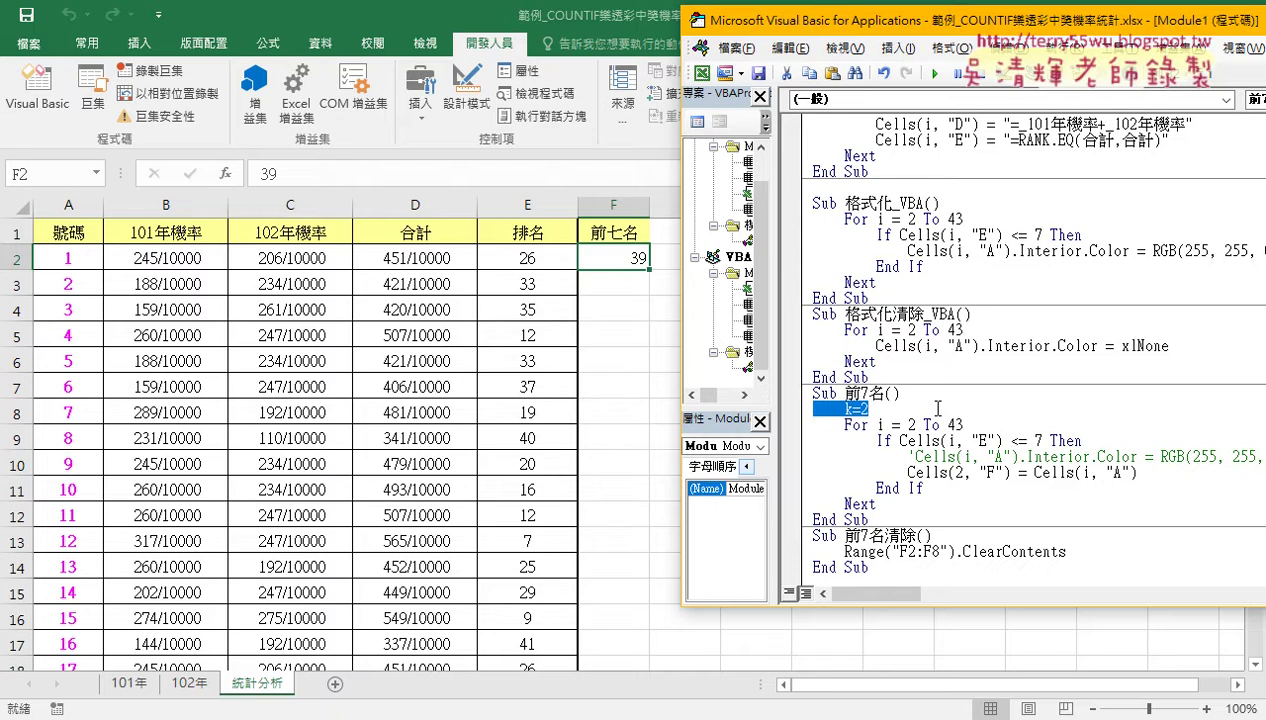
left_click(954, 466)
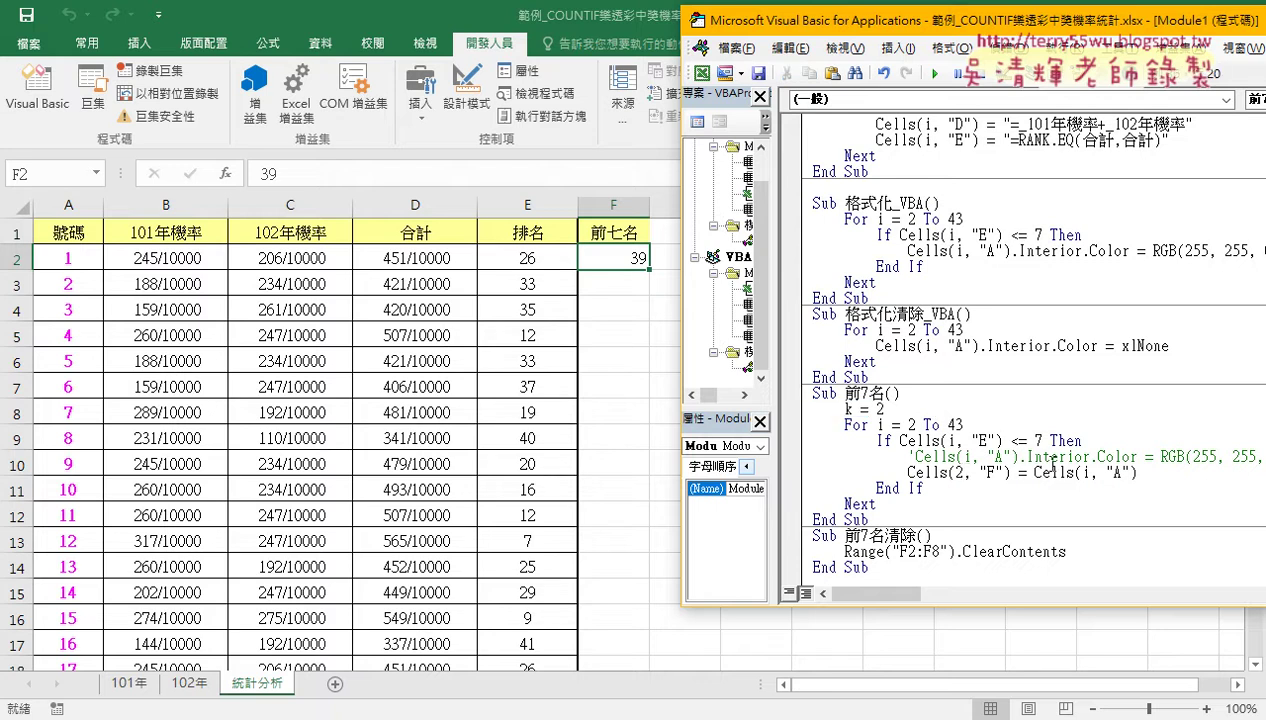
key("BackSpace")
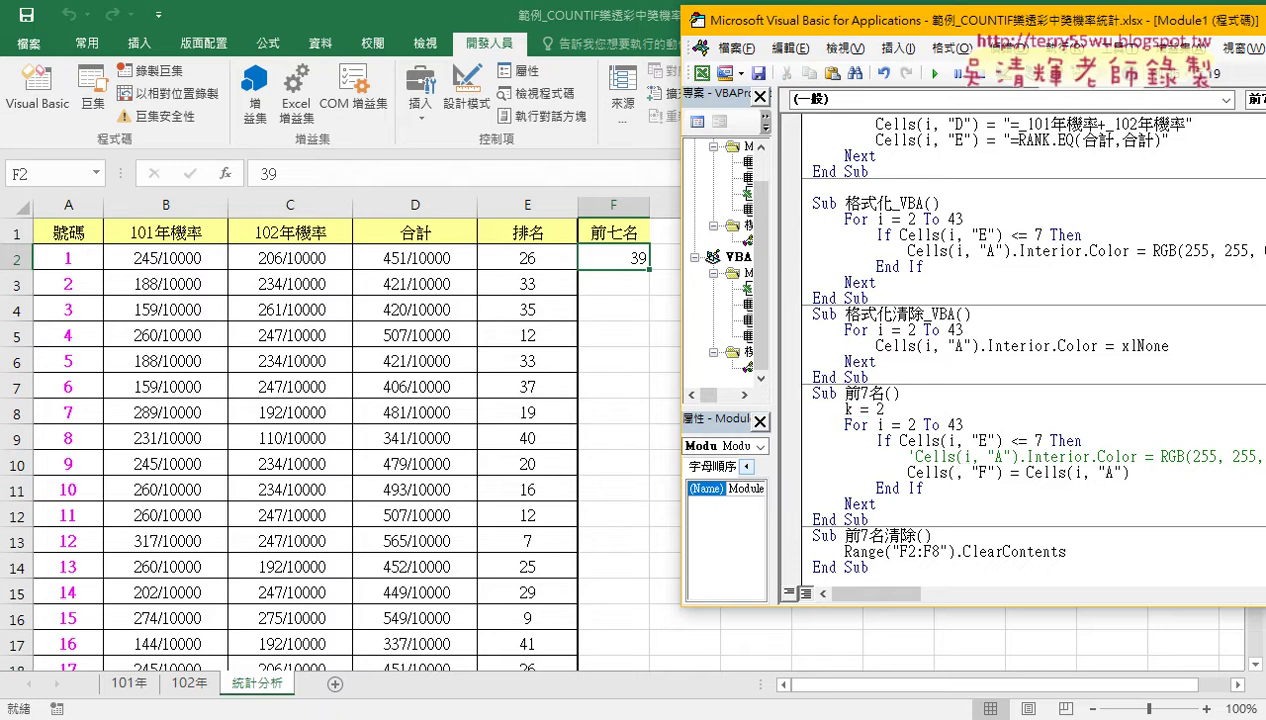
type("k")
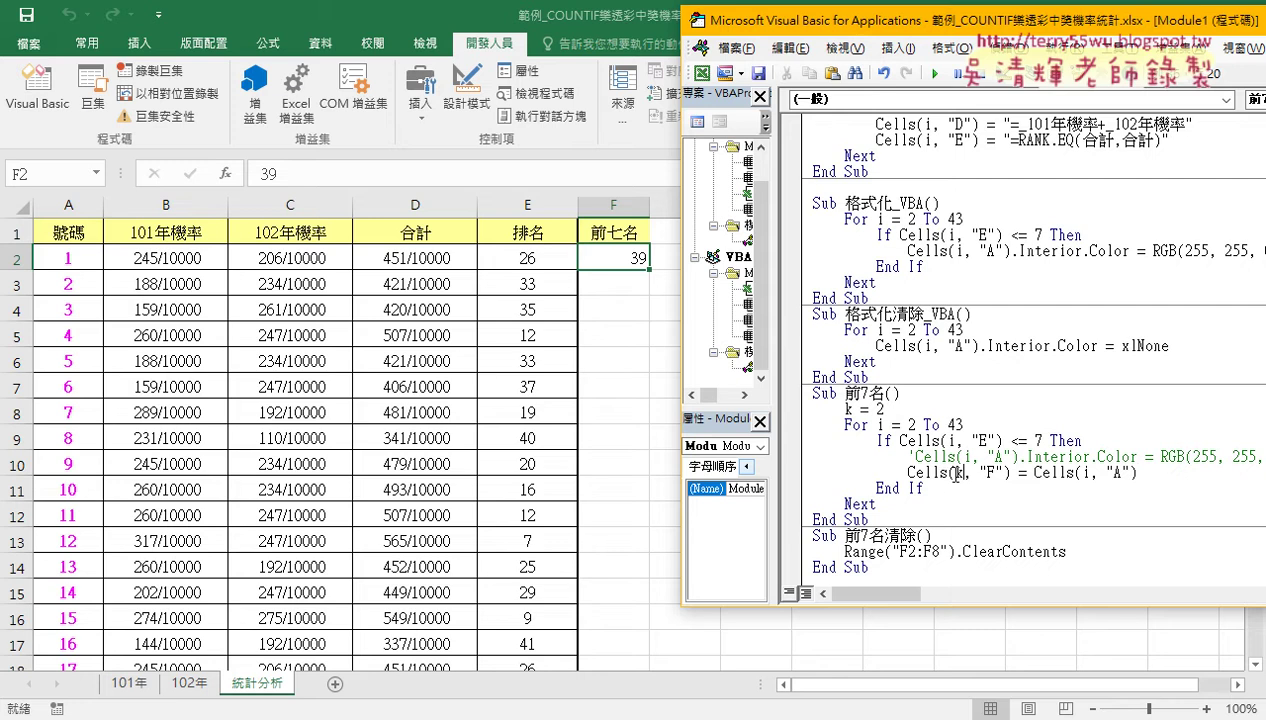
Add k=k+1 after the assignment so each match goes to the next row.
left_click(1180, 472)
key("Return")
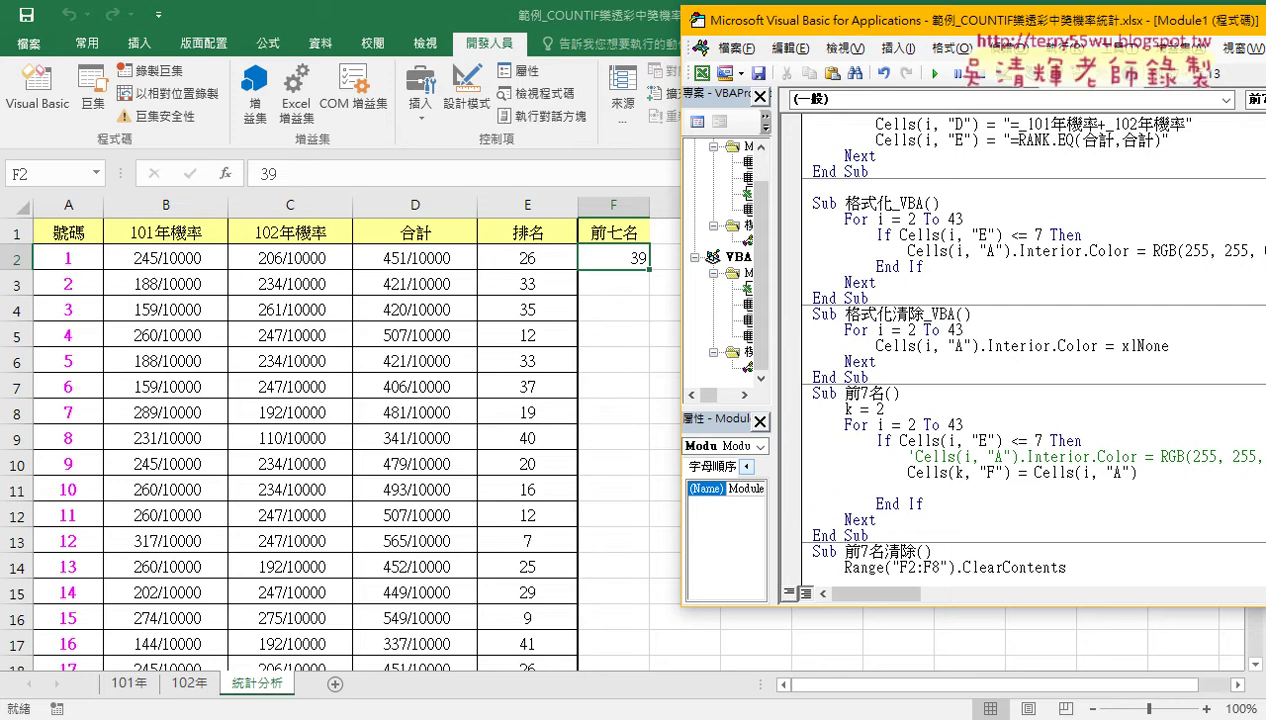
type("k")
type("=")
type("k")
type("+1")
left_click_drag(900, 409, 847, 409)
left_click(955, 466)
left_click_drag(978, 489, 940, 489)
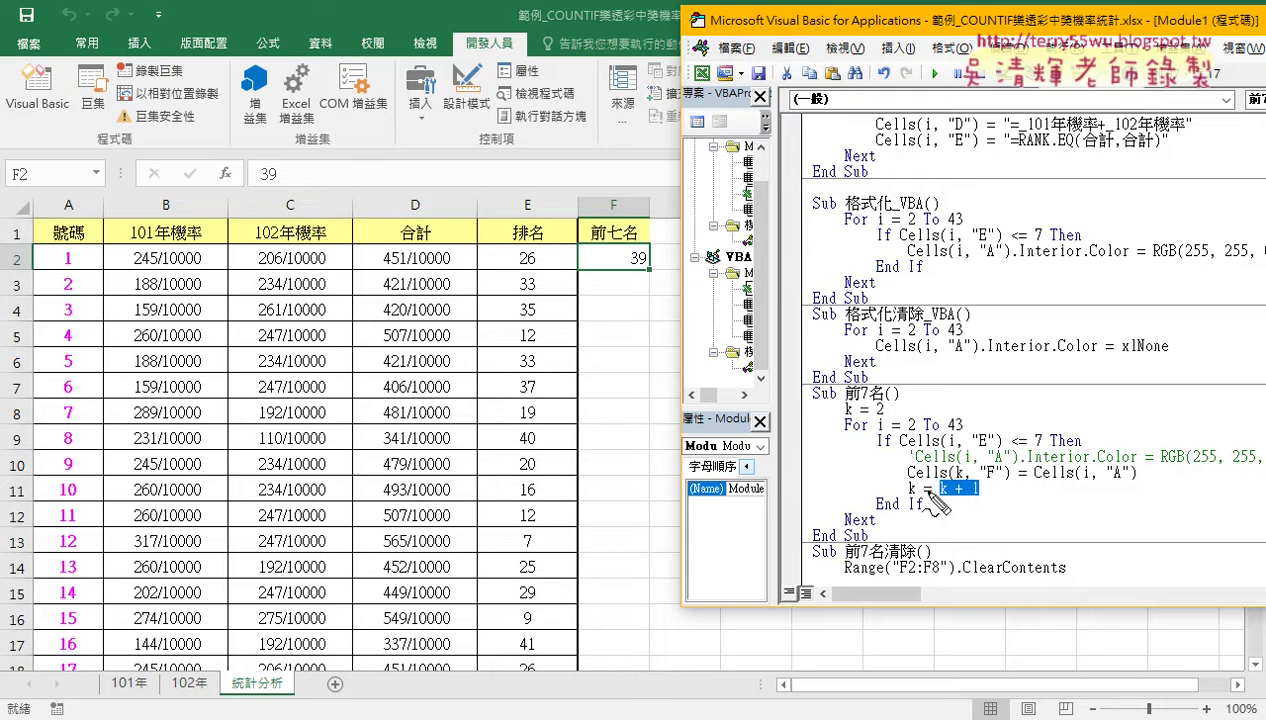
mouse_move(940, 497)
left_mouse_down()
mouse_move(980, 497)
mouse_move(905, 503)
mouse_move(926, 514)
left_mouse_up()
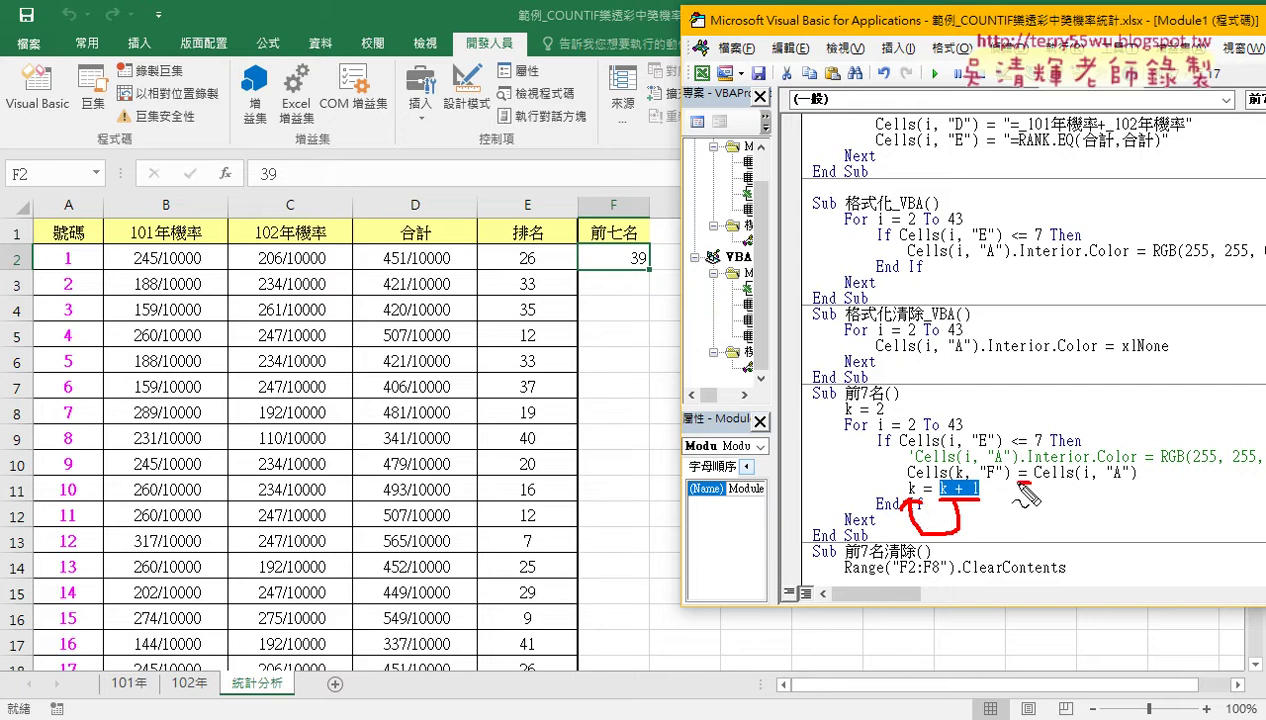
mouse_move(1015, 482)
left_mouse_down()
mouse_move(1030, 482)
mouse_move(960, 465)
left_mouse_up()
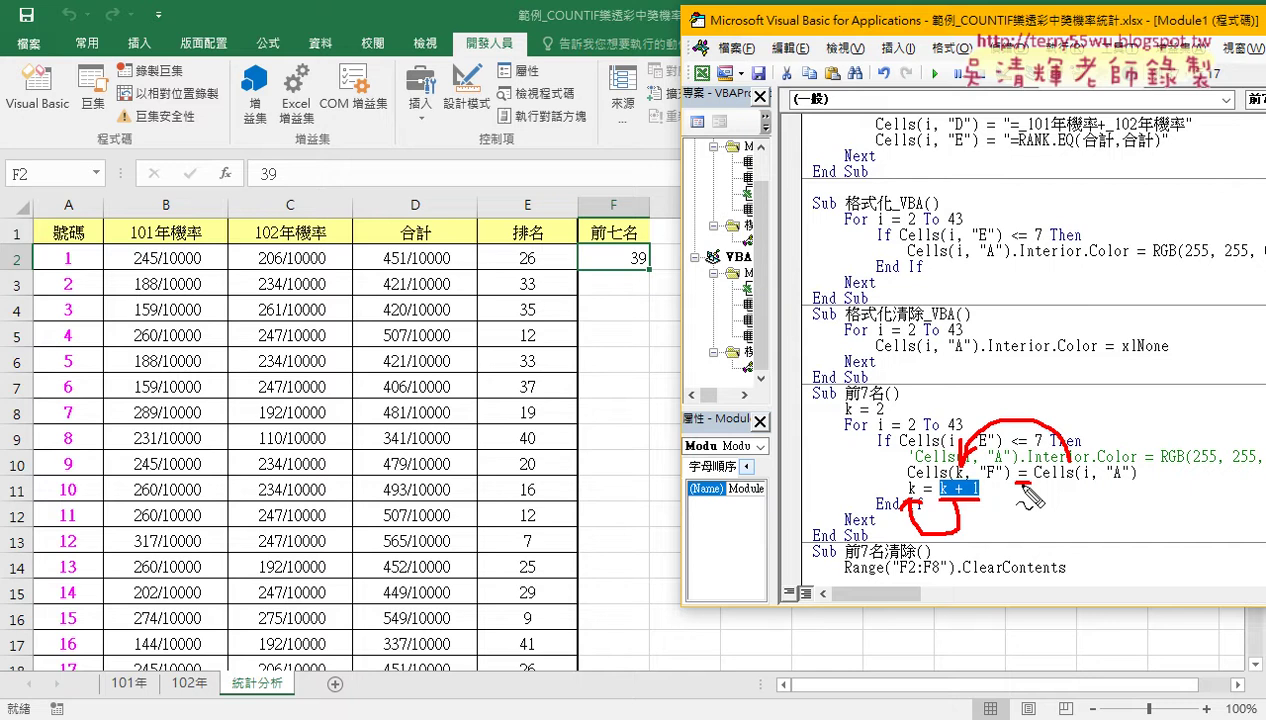
key("Escape")
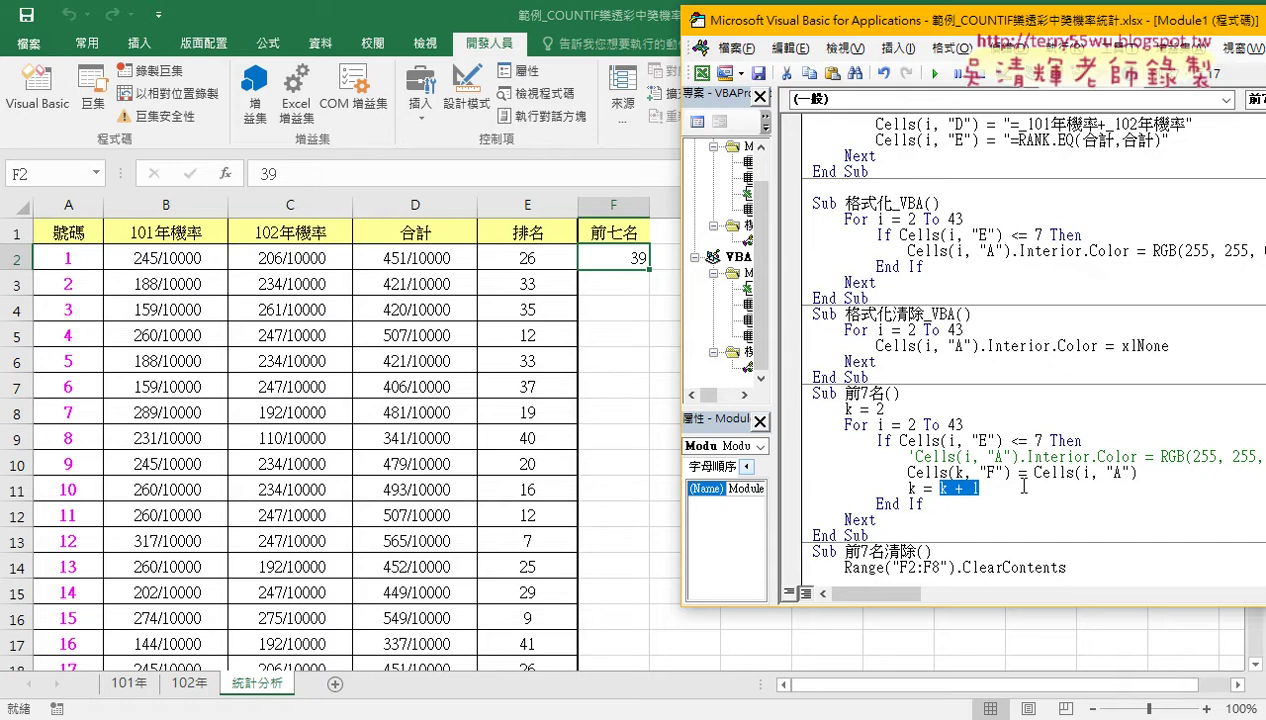
Rerun the revised 前7名 macro so F2:F8 show 12, 21, 27, 28, 33, 34, 39.
left_click(1003, 472)
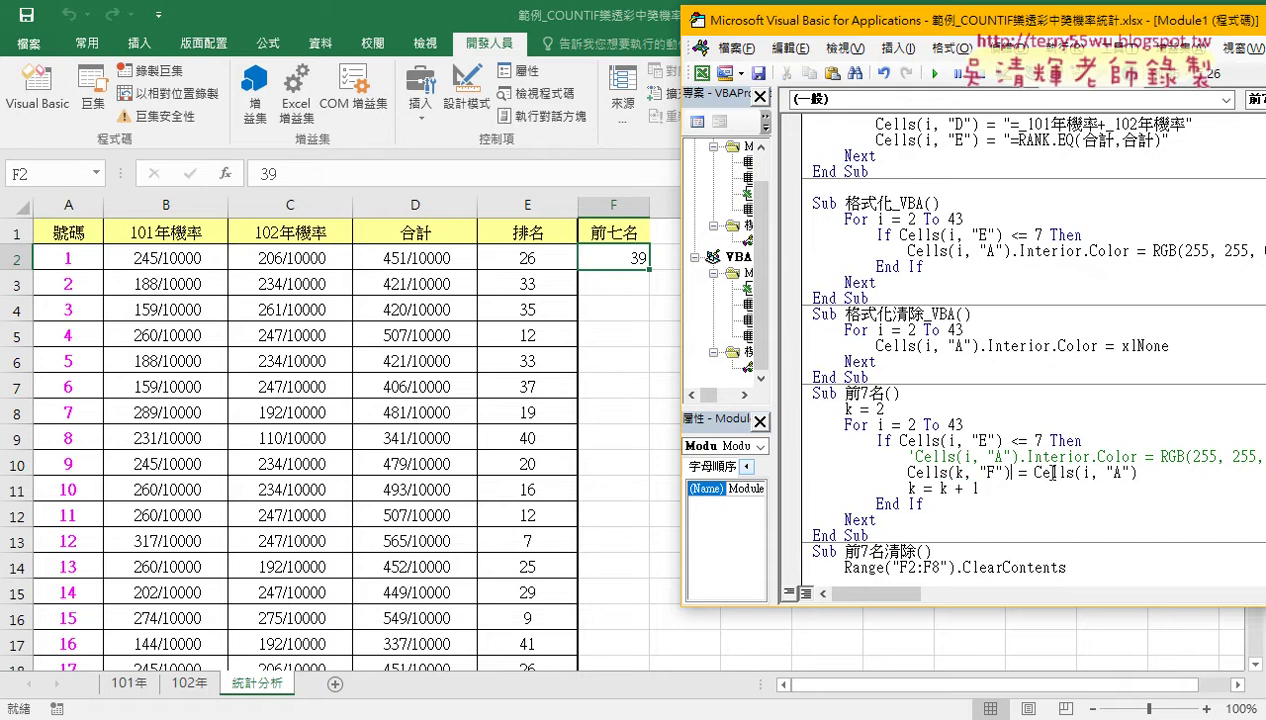
left_click(933, 76)
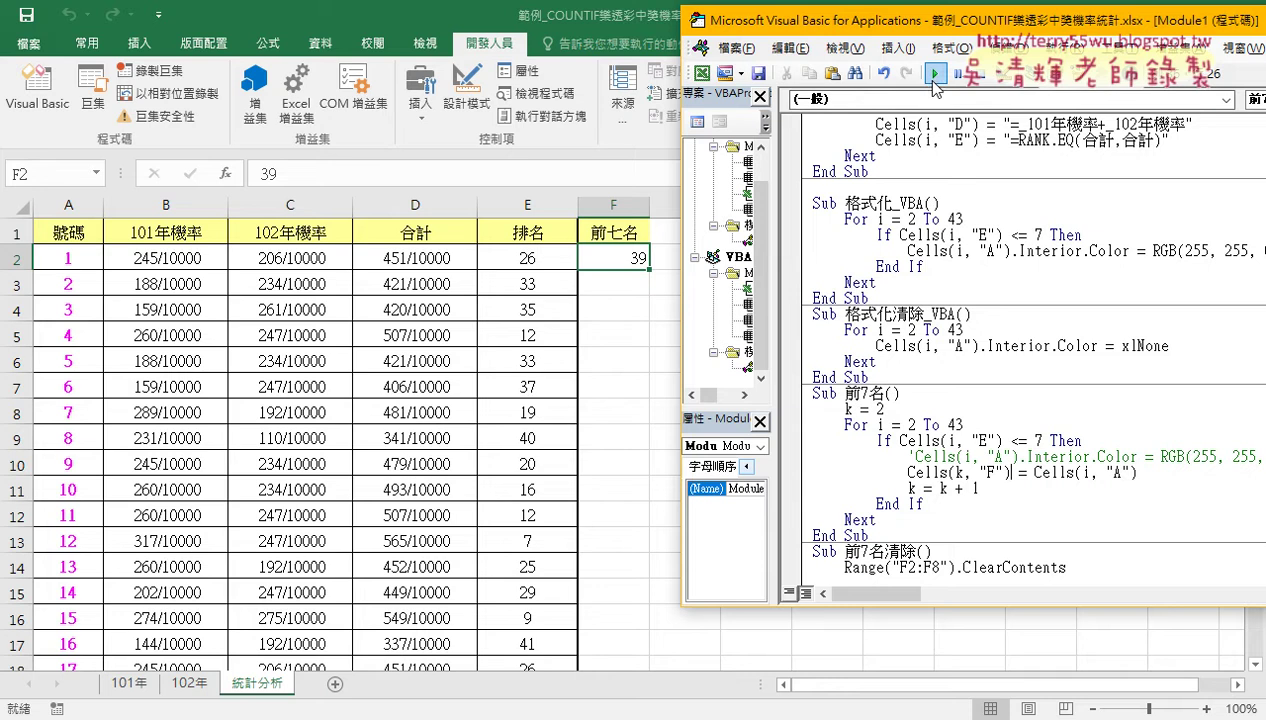
left_click(933, 76)
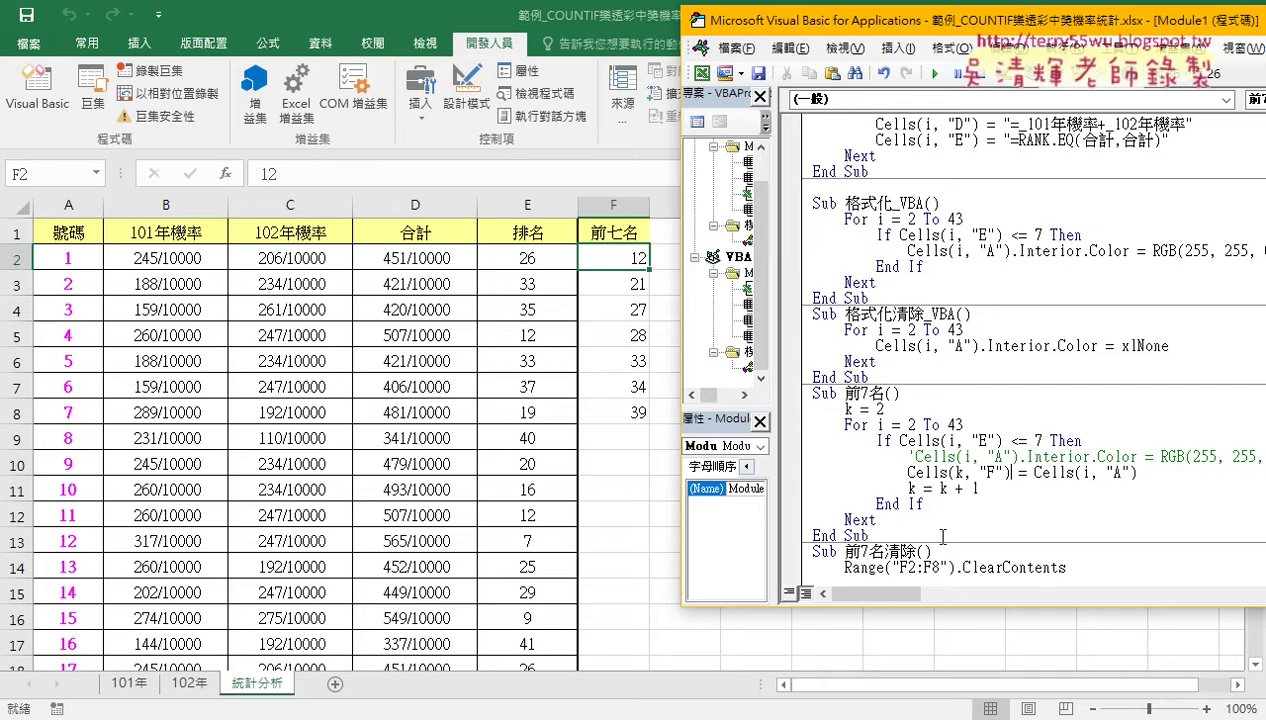
left_click(866, 526)
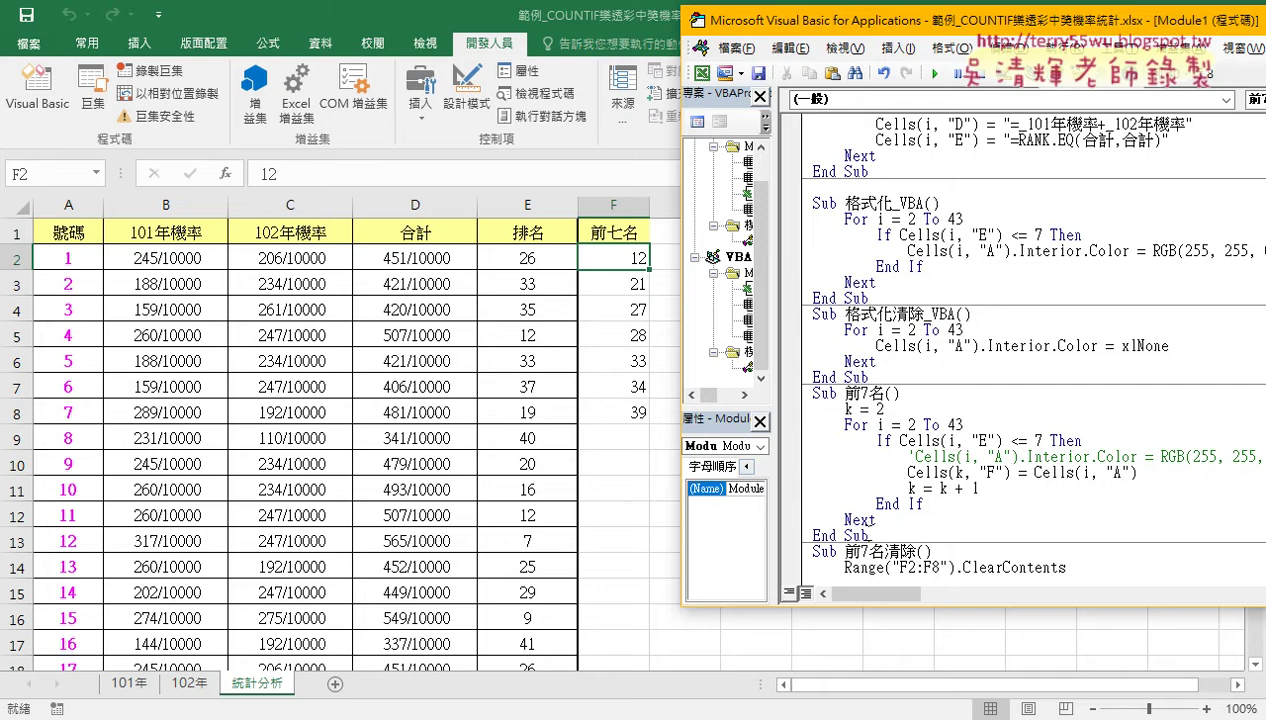